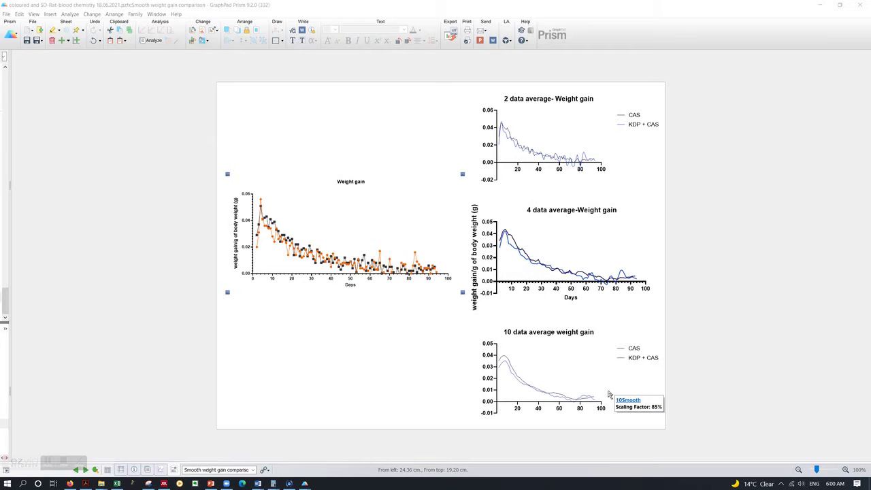
Create a new XY data table with numeric X values and a single Y value for each point
{"action": "mouse_move", "coordinate": [306, 485]}
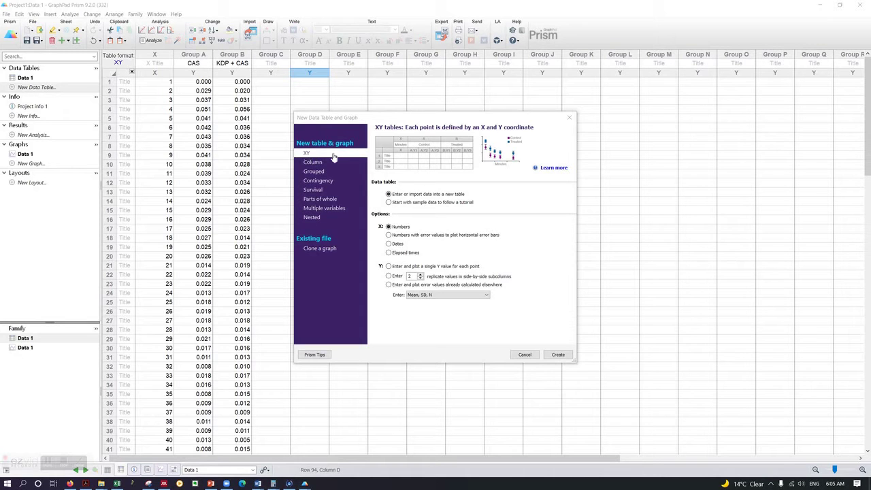
{"action": "left_click", "coordinate": [389, 270]}
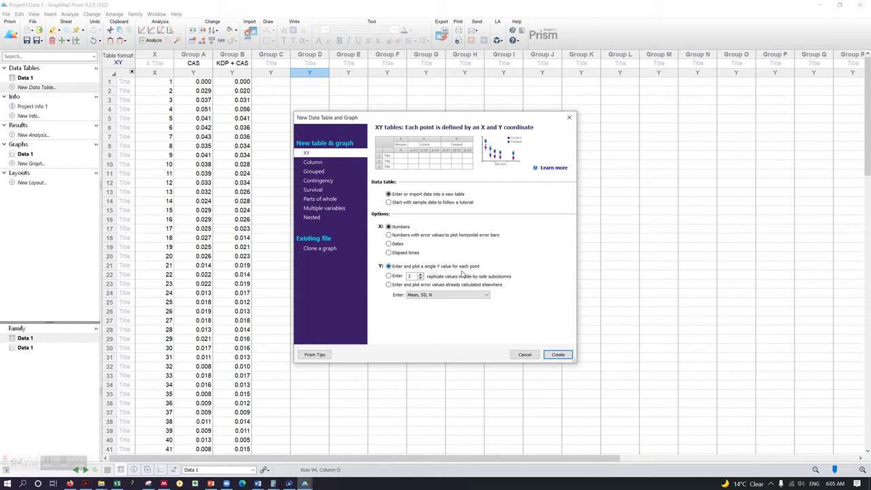
{"action": "left_click", "coordinate": [389, 276]}
{"action": "left_click", "coordinate": [388, 266]}
{"action": "left_click", "coordinate": [558, 355]}
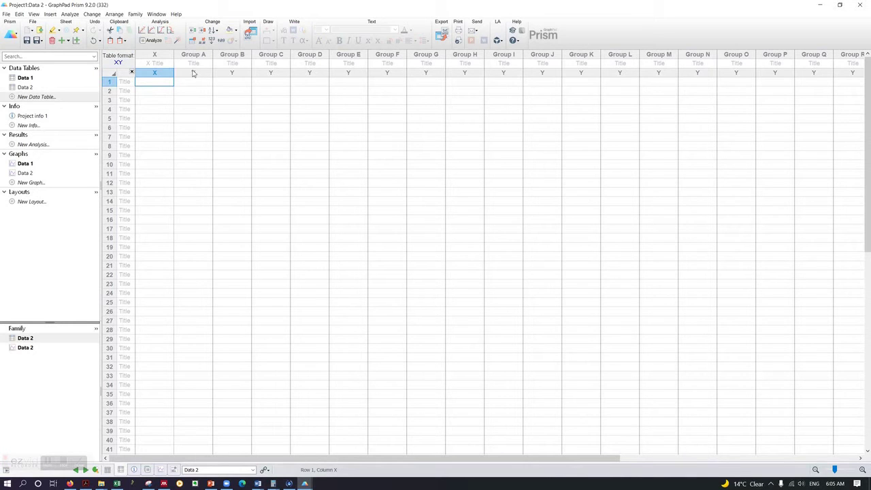
Look through the CAS and KDP + CAS values in the Data 1 table down to the last row
{"action": "left_click", "coordinate": [25, 77]}
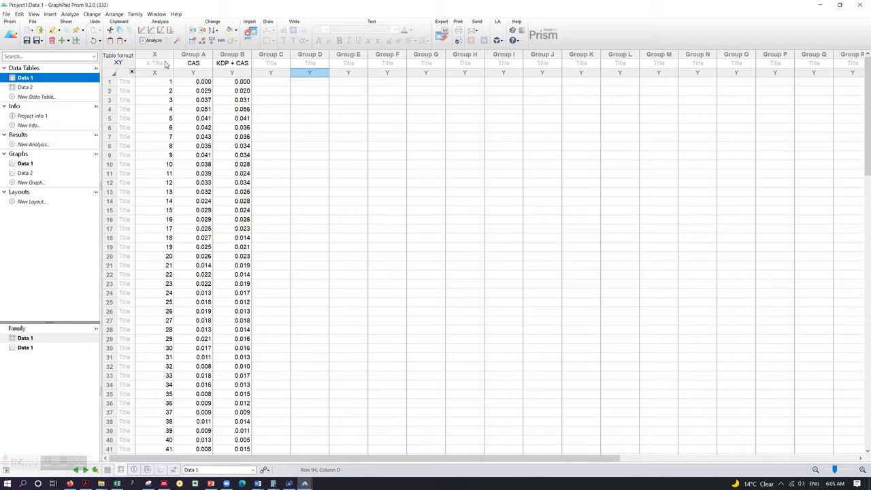
{"action": "left_click_drag", "start_coordinate": [867, 155], "coordinate": [868, 327]}
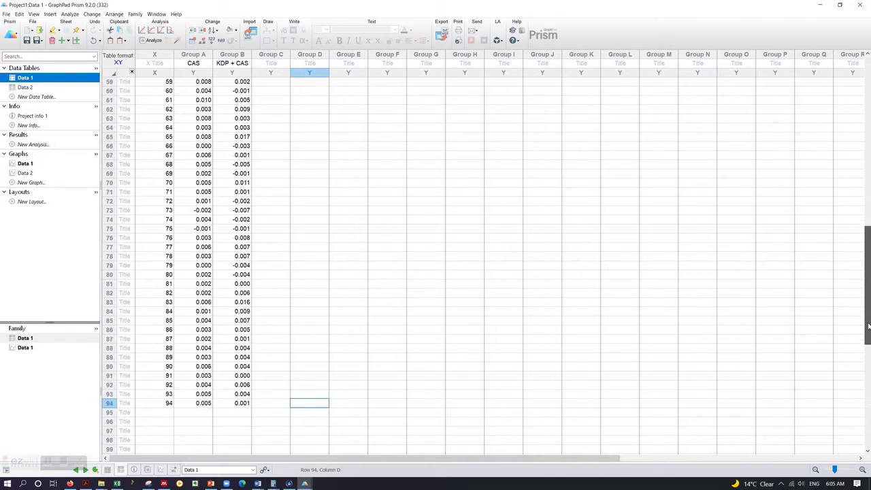
{"action": "left_click_drag", "start_coordinate": [868, 290], "coordinate": [868, 117]}
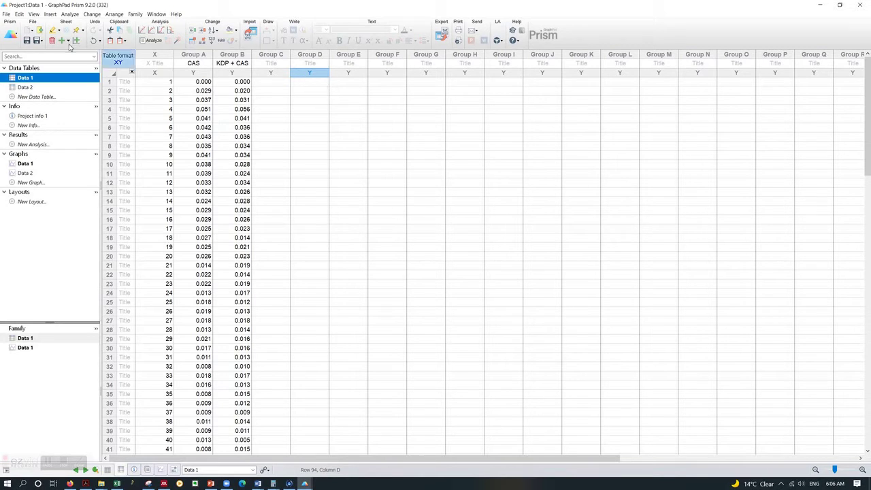
Set the Data 1 graph to the XY type with connecting line only
{"action": "left_click", "coordinate": [26, 165]}
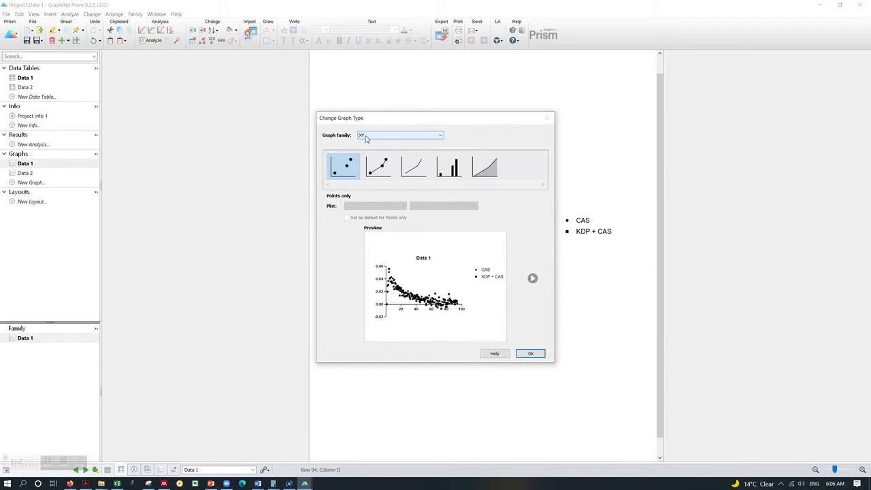
{"action": "left_click", "coordinate": [417, 174]}
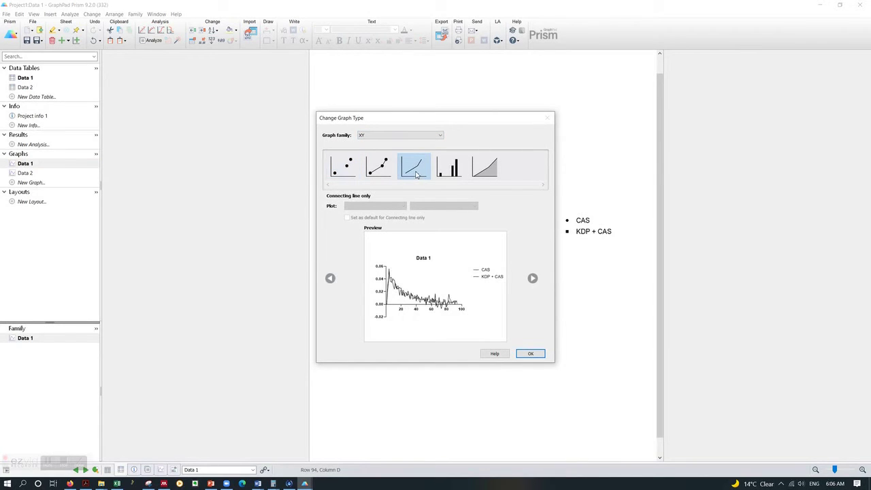
{"action": "left_click", "coordinate": [531, 354]}
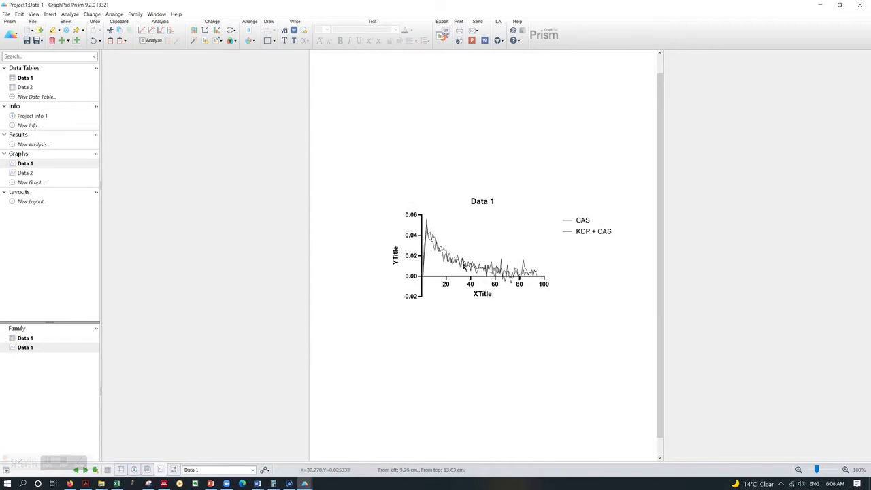
Title the Data 1 graph's X axis "Days" and its Y axis "Weight gain"
{"action": "double_click", "coordinate": [485, 294]}
{"action": "type", "text": "Days"}
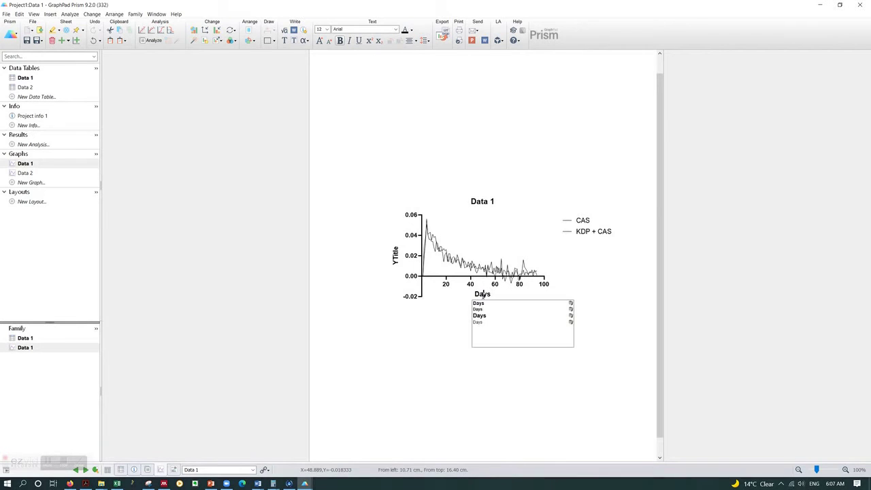
{"action": "double_click", "coordinate": [396, 257]}
{"action": "type", "text": "W"}
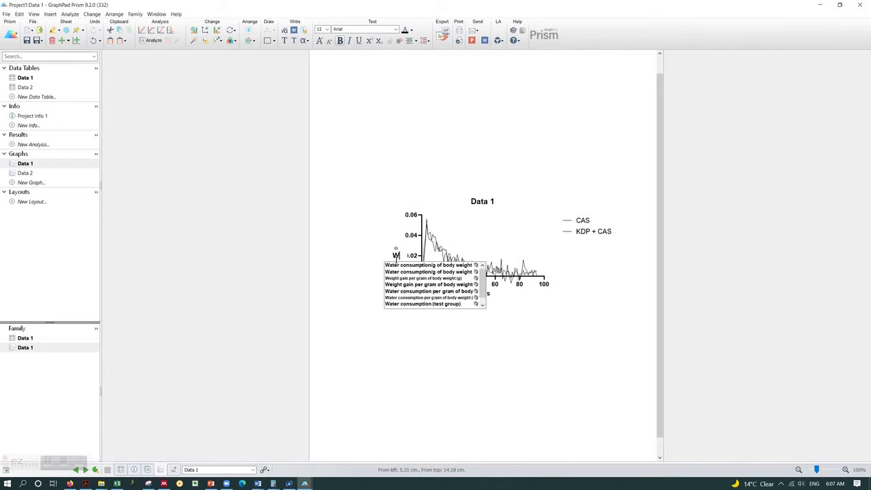
{"action": "type", "text": "eight gain"}
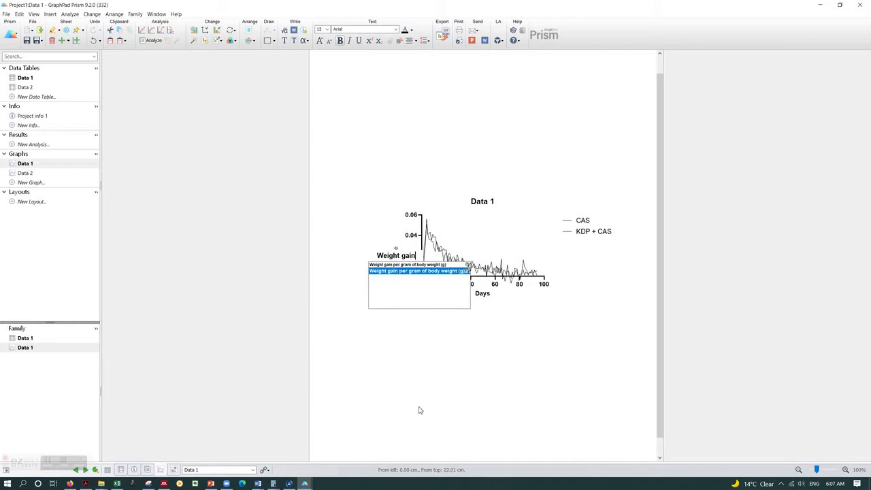
{"action": "left_click", "coordinate": [419, 410]}
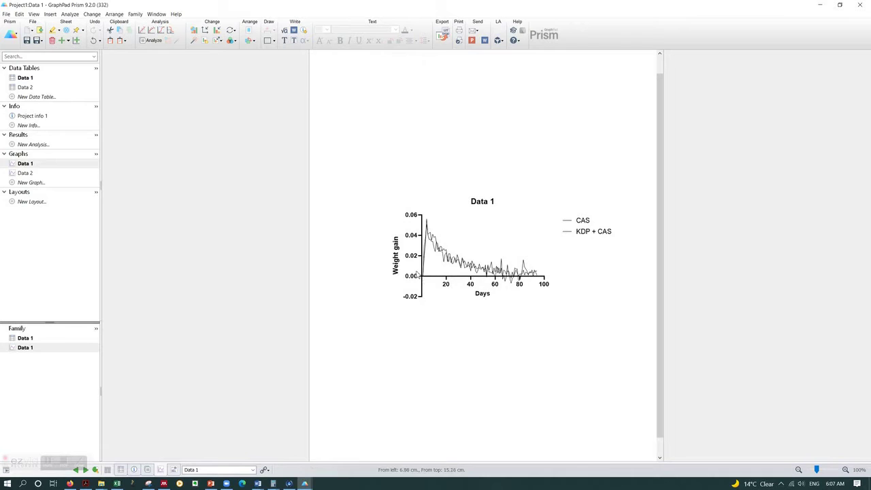
Exclude the first-row values of CAS and KDP + CAS in the Data 1 table and check its graph
{"action": "left_click", "coordinate": [25, 77]}
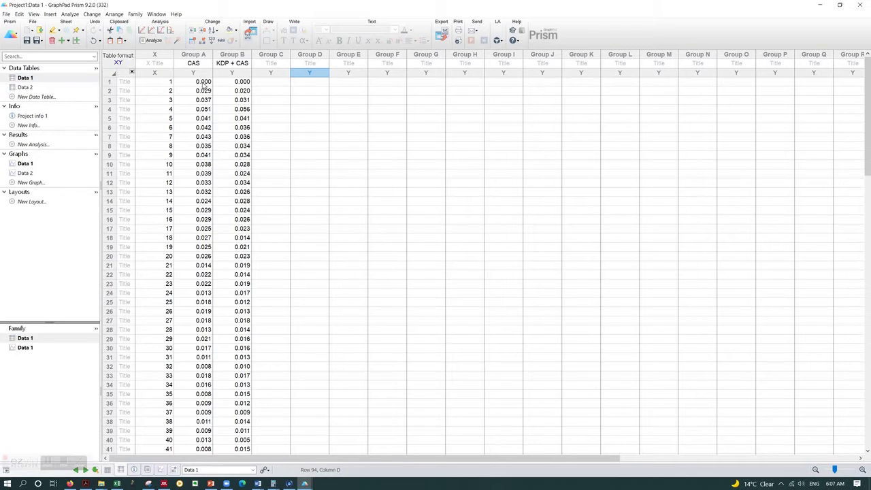
{"action": "right_click", "coordinate": [198, 83]}
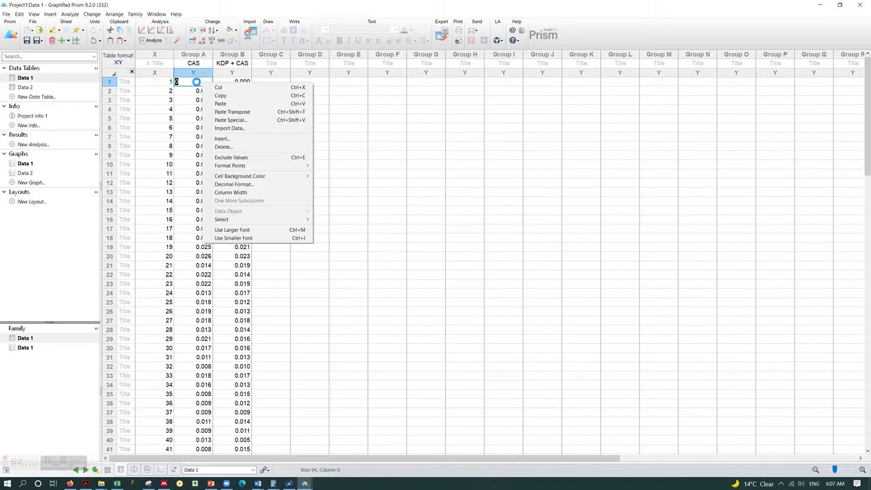
{"action": "left_click", "coordinate": [232, 157]}
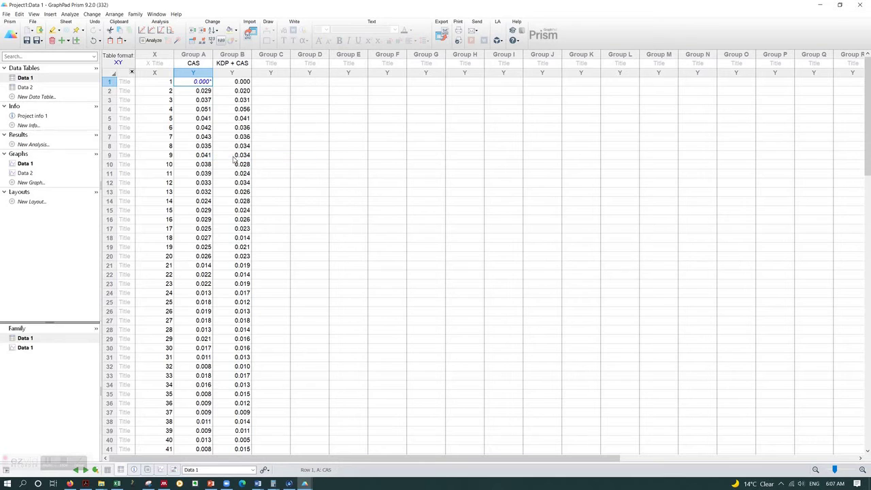
{"action": "right_click", "coordinate": [233, 84]}
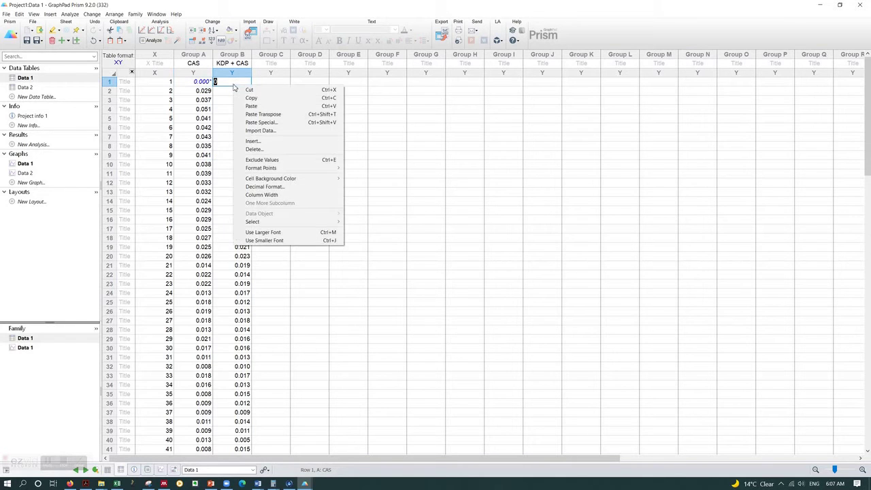
{"action": "left_click", "coordinate": [266, 159]}
{"action": "left_click", "coordinate": [31, 164]}
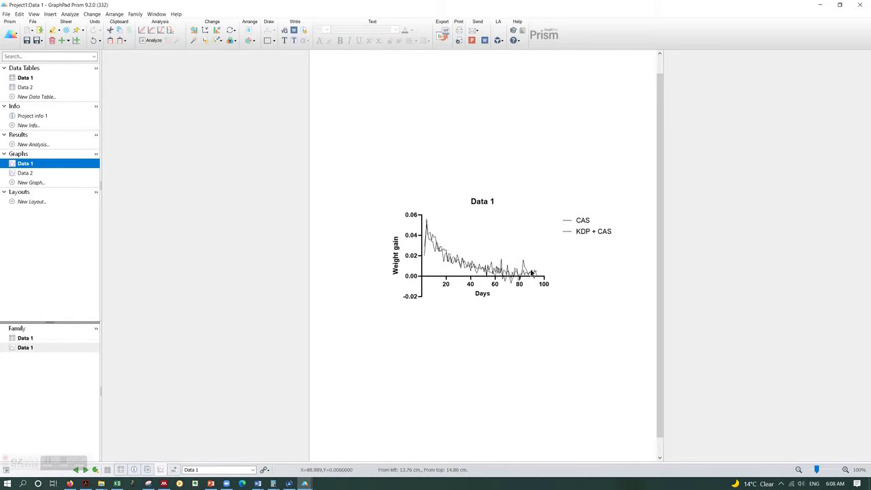
Smooth both Data 1 data sets with 2 neighbors on each side and a 2nd order polynomial, without differentiating or integrating
{"action": "left_click", "coordinate": [26, 78]}
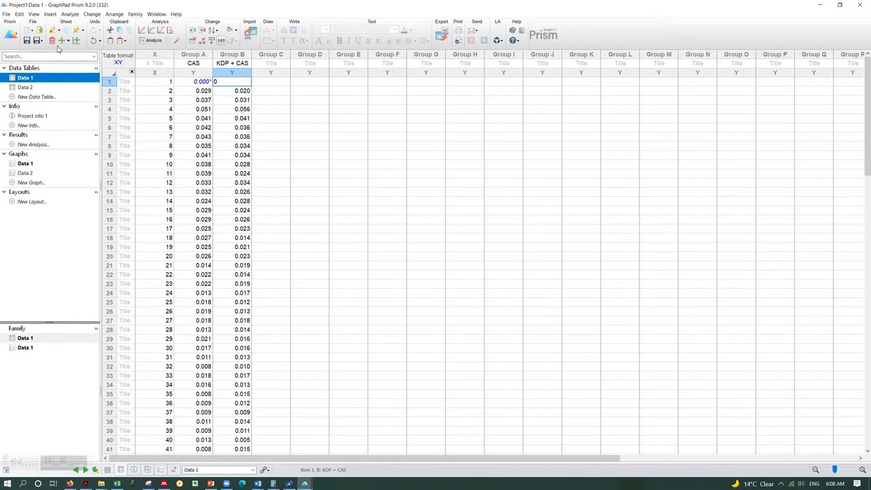
{"action": "left_click", "coordinate": [278, 100]}
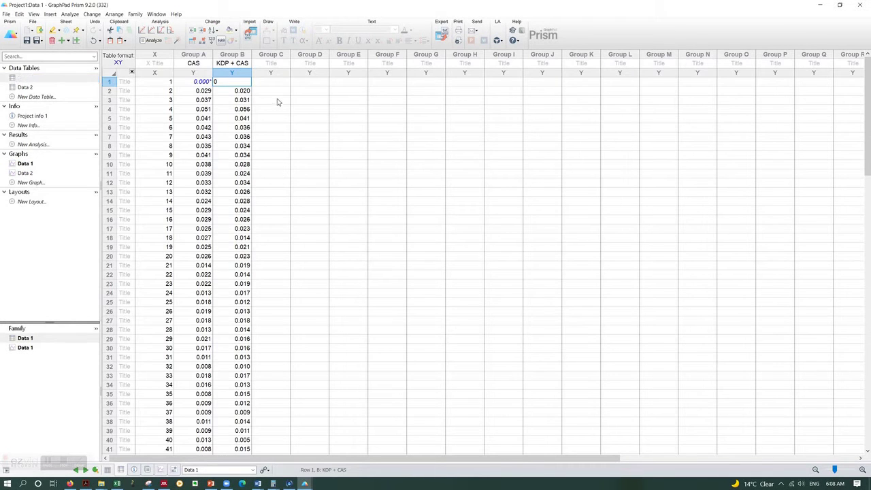
{"action": "left_click", "coordinate": [147, 42]}
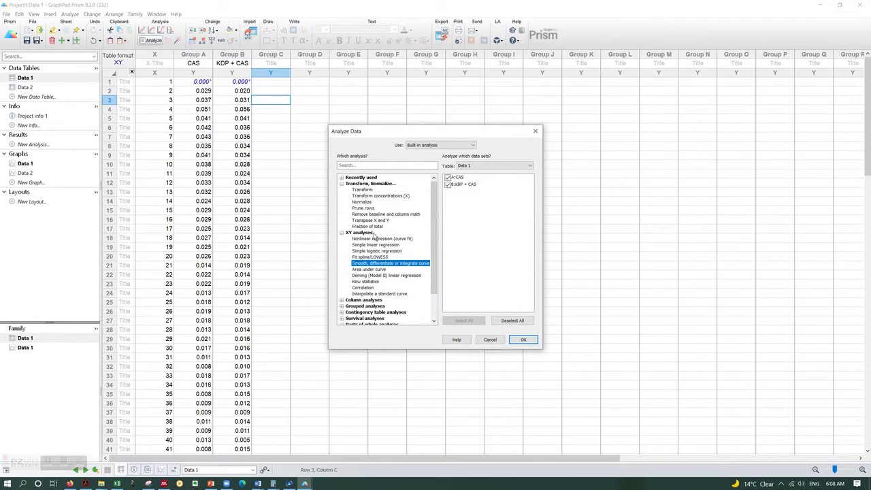
{"action": "left_click", "coordinate": [342, 233]}
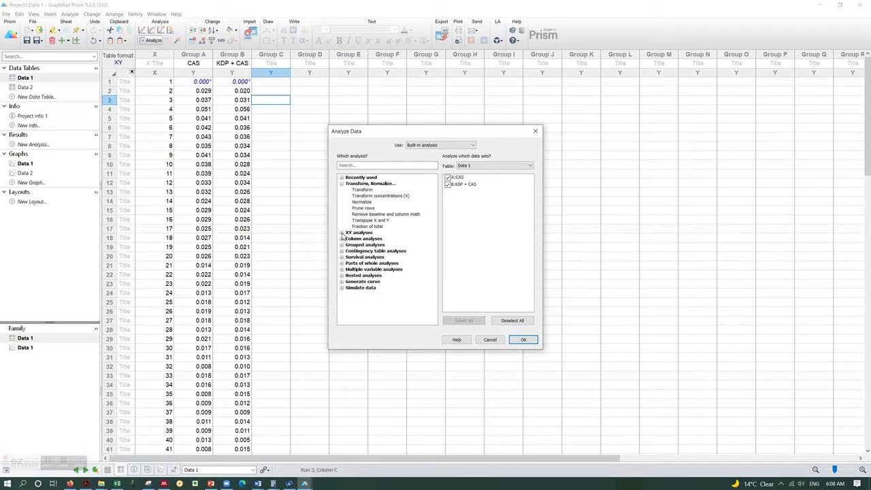
{"action": "left_click", "coordinate": [342, 233]}
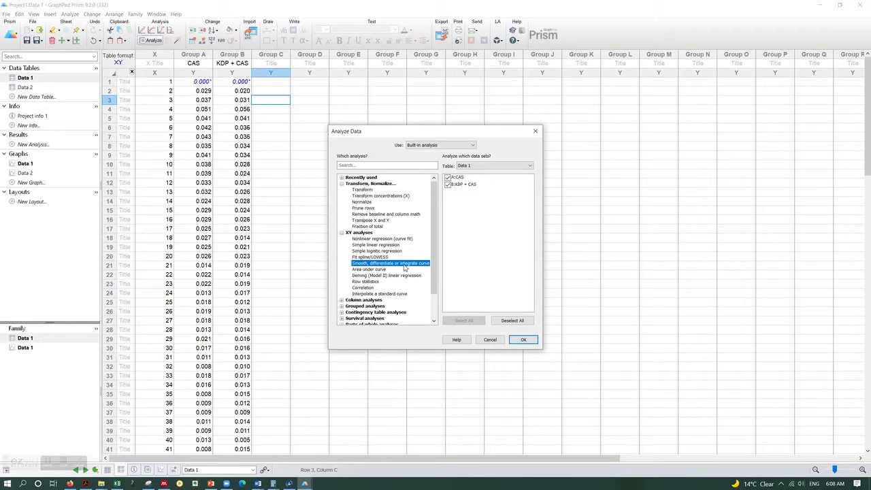
{"action": "left_click", "coordinate": [525, 341]}
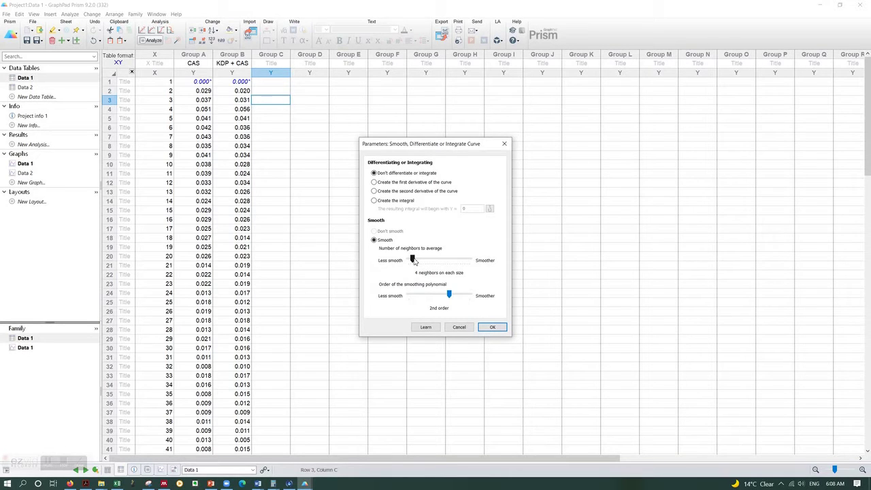
{"action": "left_click_drag", "start_coordinate": [412, 260], "coordinate": [409, 261]}
{"action": "left_click", "coordinate": [493, 327]}
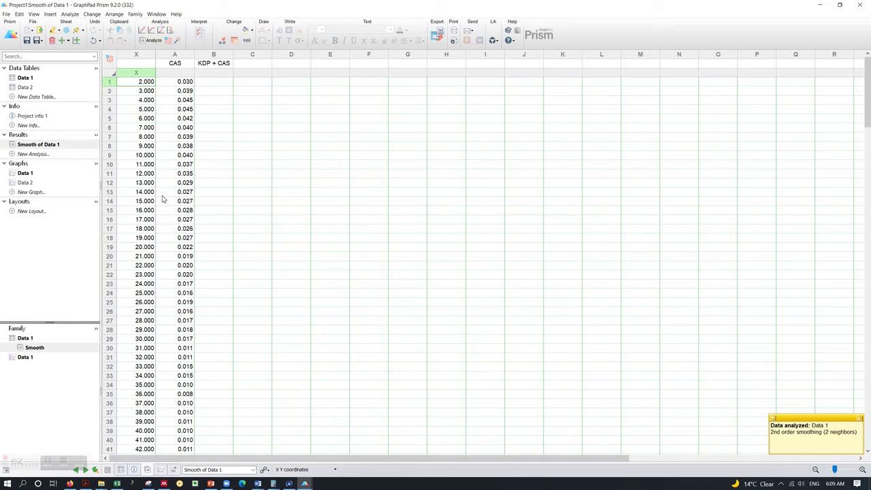
Start a new graph with Smooth of Data 1 as the table to plot
{"action": "left_click", "coordinate": [24, 182]}
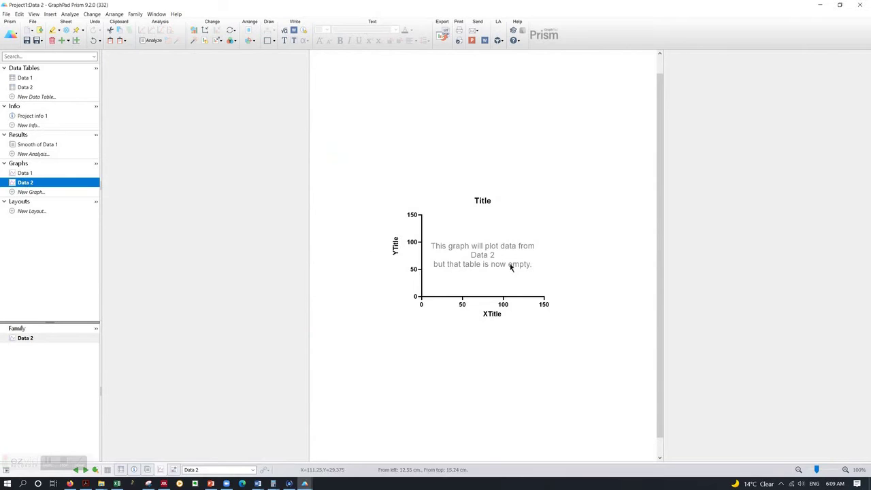
{"action": "left_click", "coordinate": [28, 192]}
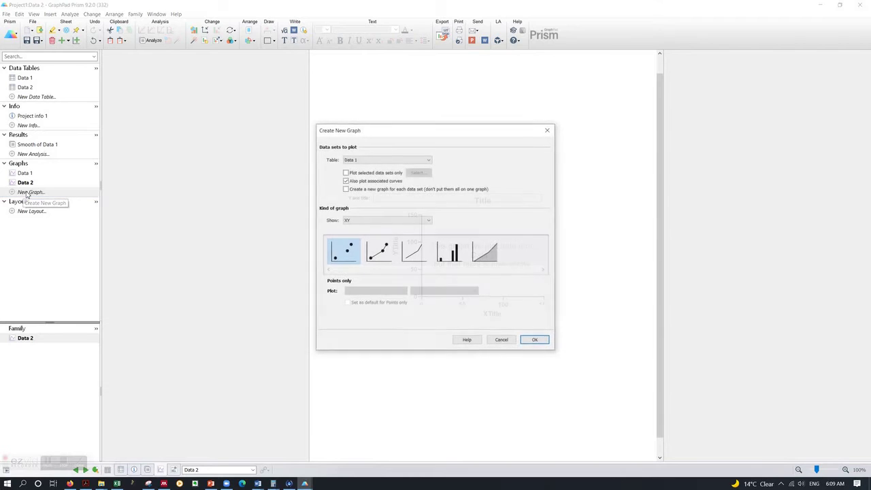
{"action": "left_click", "coordinate": [428, 162]}
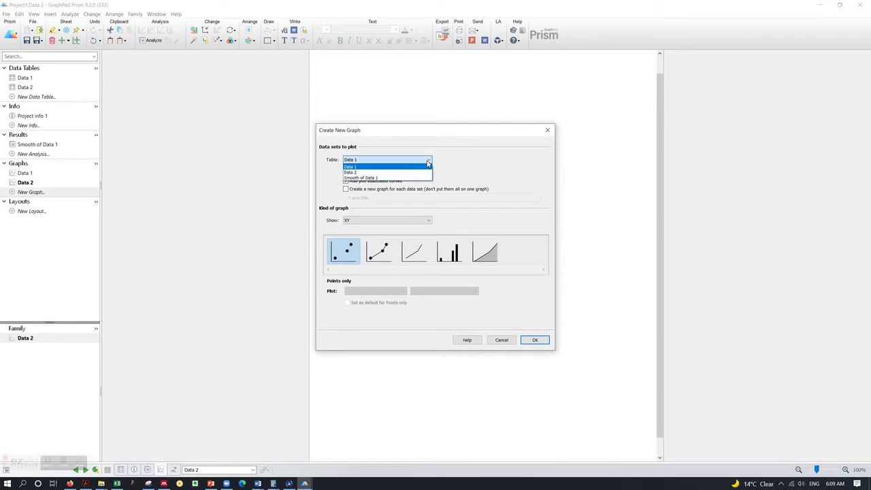
{"action": "left_click", "coordinate": [355, 179]}
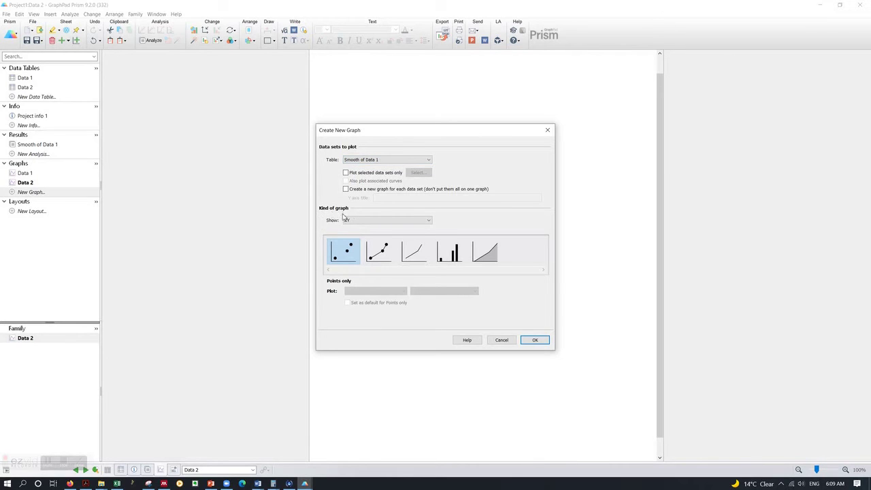
{"action": "left_click", "coordinate": [422, 221]}
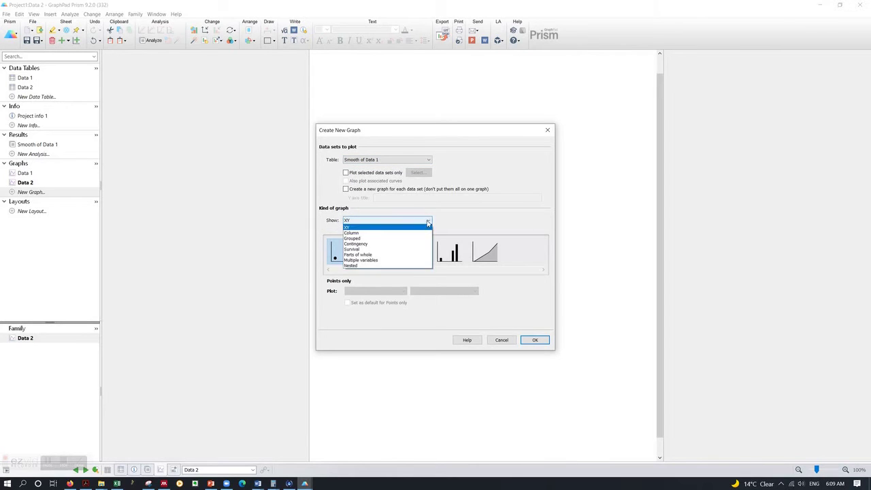
{"action": "left_click", "coordinate": [353, 233]}
{"action": "left_click", "coordinate": [514, 238]}
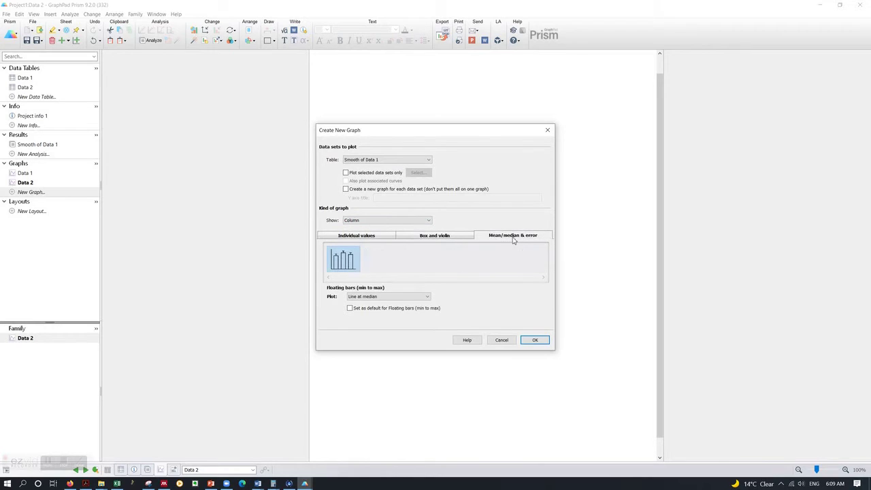
{"action": "left_click", "coordinate": [430, 222]}
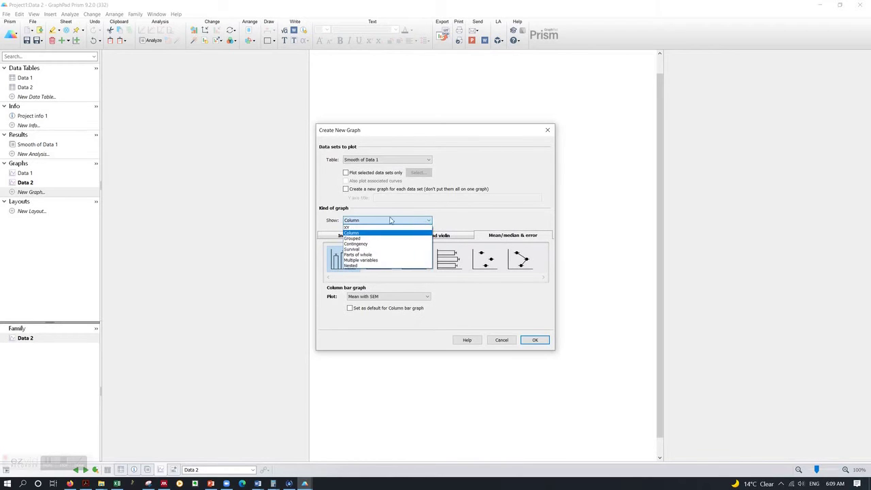
{"action": "left_click", "coordinate": [349, 228]}
Create the smoothed-data graph as an XY plot with connecting line only
{"action": "left_click", "coordinate": [414, 253]}
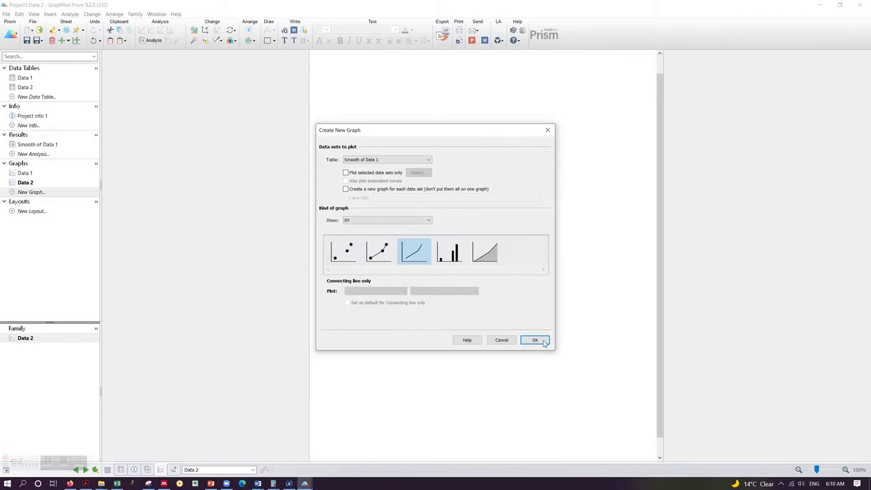
{"action": "left_click", "coordinate": [535, 341]}
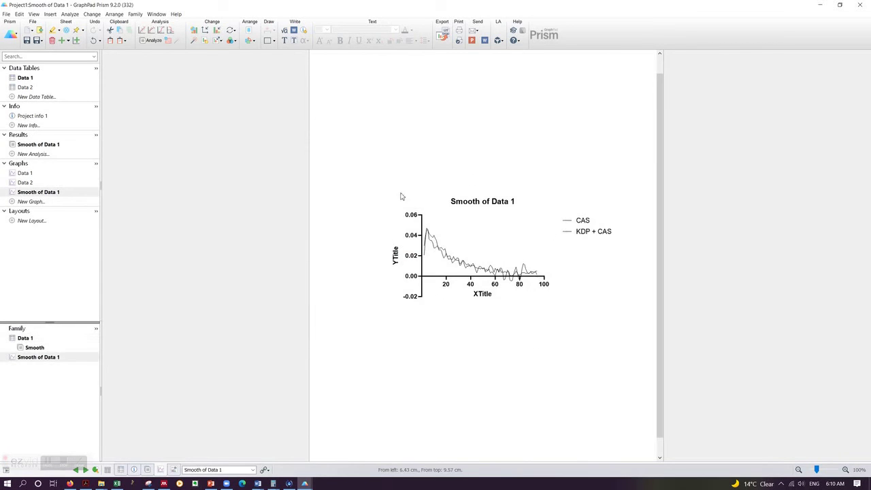
Title the smoothed graph's X axis "Days" and its Y axis "WEight gain"
{"action": "double_click", "coordinate": [483, 294]}
{"action": "type", "text": "Days"}
{"action": "left_click", "coordinate": [446, 333]}
{"action": "double_click", "coordinate": [396, 256]}
{"action": "type", "text": "WEight"}
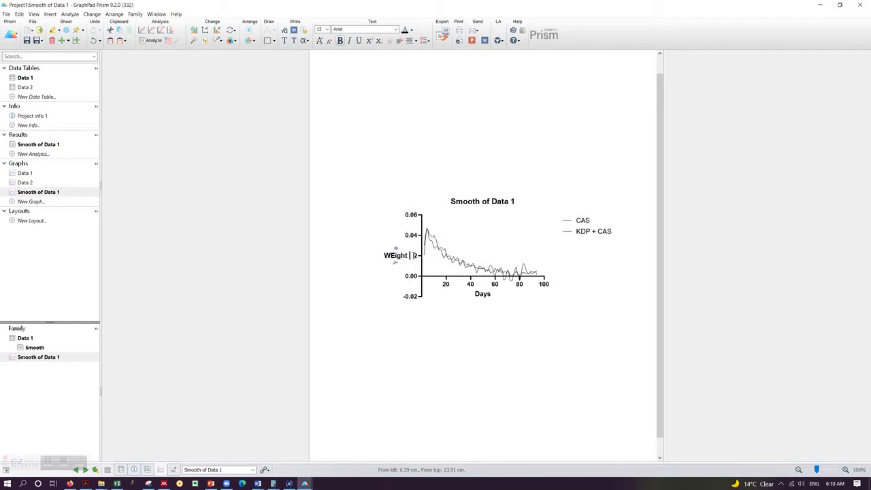
{"action": "type", "text": " gain"}
{"action": "left_click", "coordinate": [470, 369]}
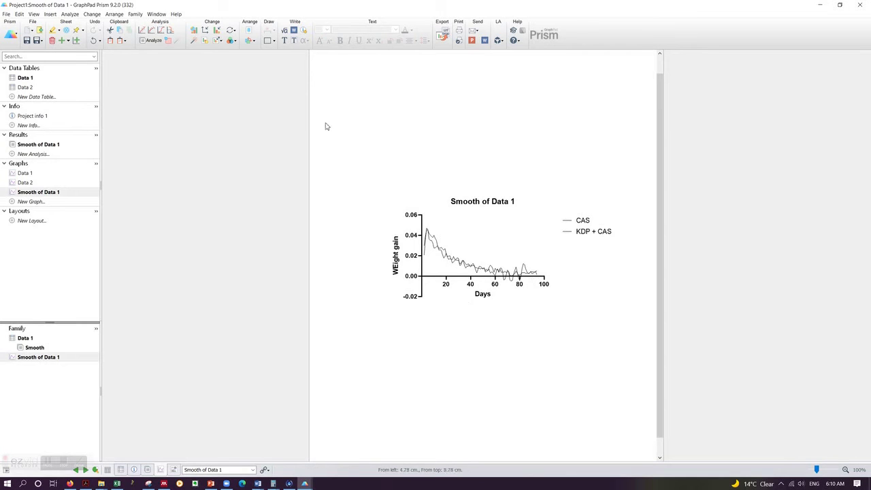
Compare the Prism Dark and Prism Light color schemes on the graph and keep Prism Dark
{"action": "left_click", "coordinate": [235, 42]}
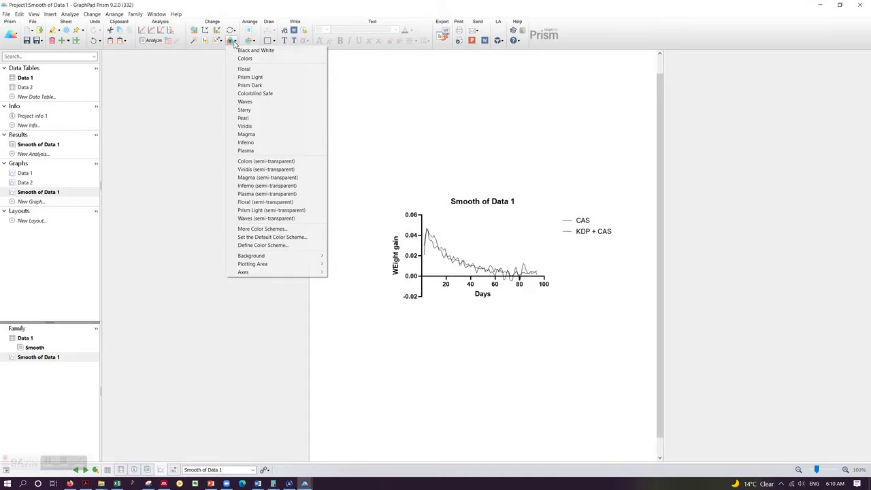
{"action": "left_click", "coordinate": [249, 86]}
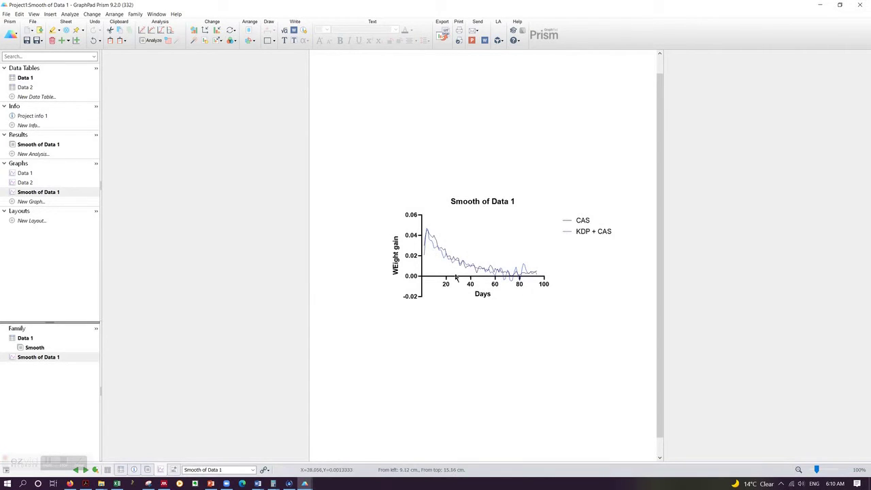
{"action": "left_click", "coordinate": [232, 41]}
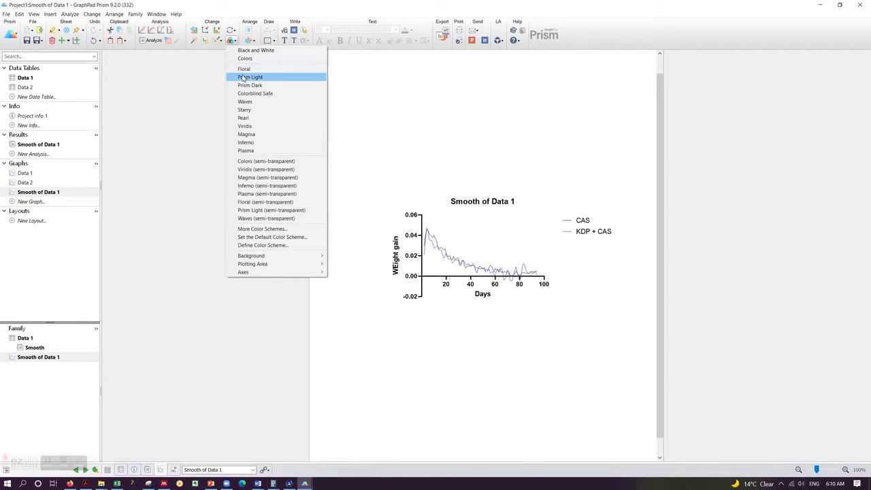
{"action": "left_click", "coordinate": [242, 78]}
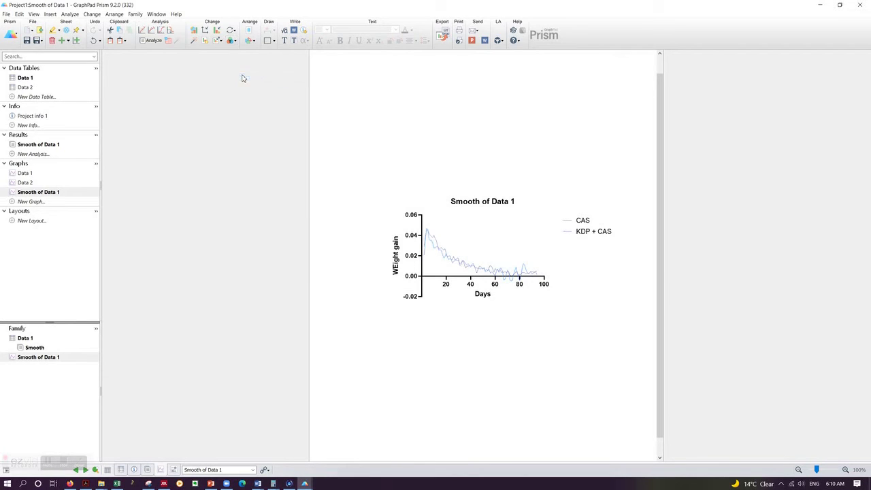
{"action": "left_click", "coordinate": [232, 41]}
{"action": "left_click", "coordinate": [248, 85]}
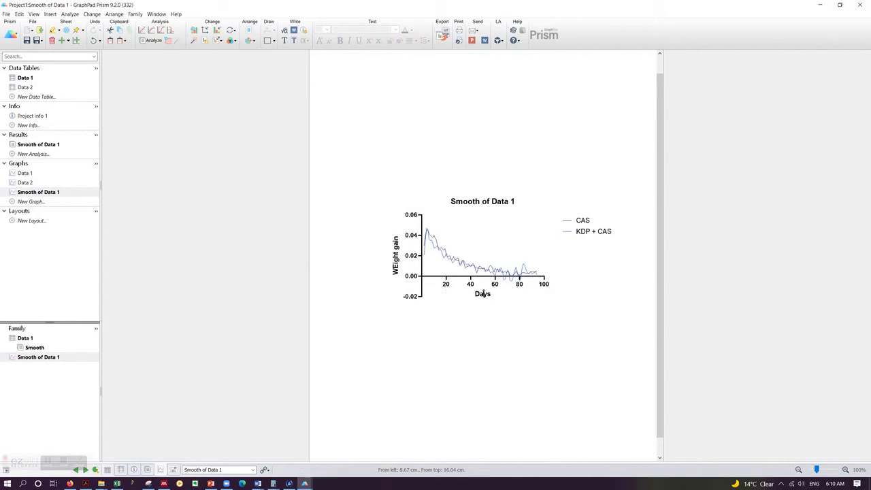
Turn off the X axis's automatic range and interval, and set major ticks to 10 and minor ticks to 5
{"action": "left_click", "coordinate": [443, 276]}
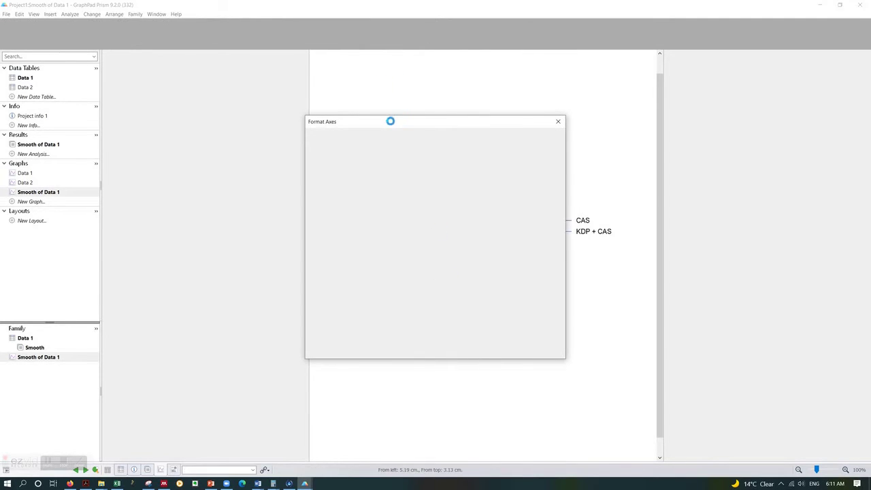
{"action": "left_click_drag", "start_coordinate": [356, 121], "coordinate": [158, 67]}
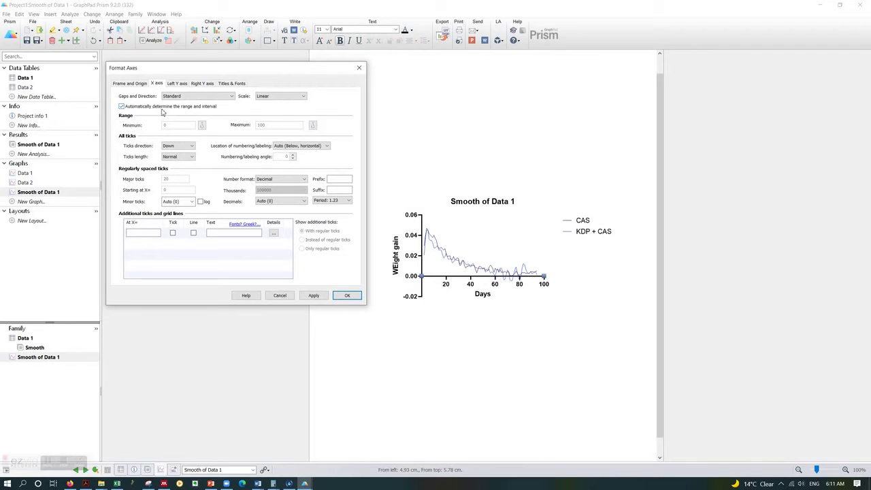
{"action": "left_click", "coordinate": [122, 106]}
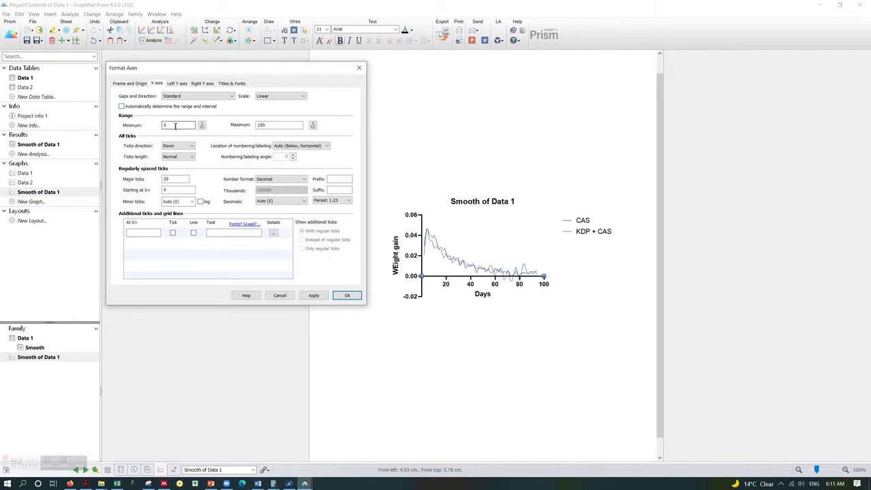
{"action": "left_click", "coordinate": [267, 126]}
{"action": "left_click_drag", "start_coordinate": [187, 178], "coordinate": [127, 175]}
{"action": "type", "text": "1"}
{"action": "left_click", "coordinate": [193, 202]}
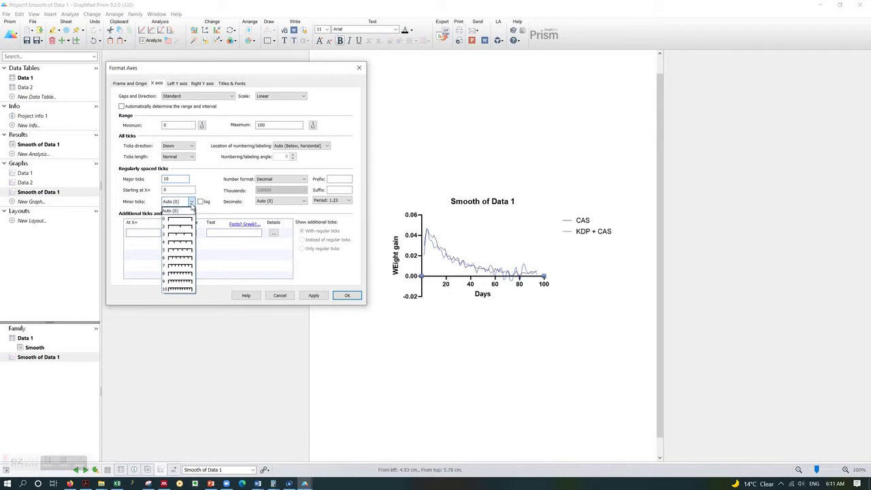
{"action": "left_click", "coordinate": [174, 252]}
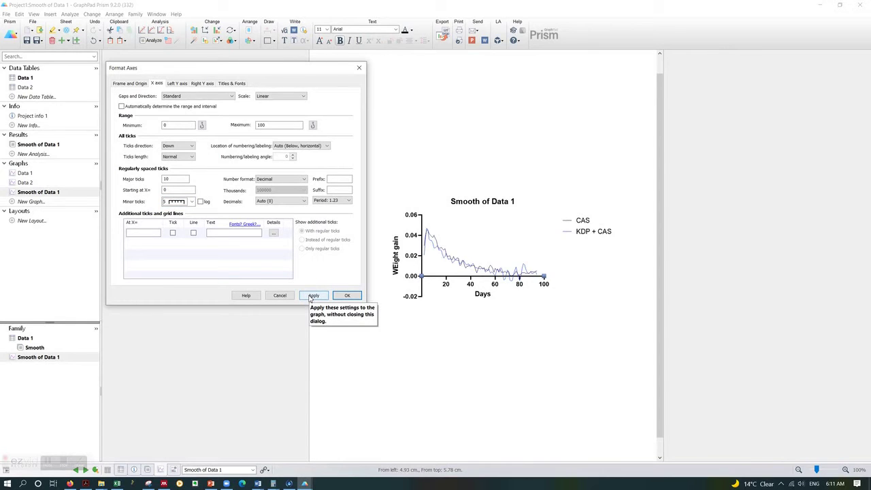
{"action": "left_click", "coordinate": [313, 296]}
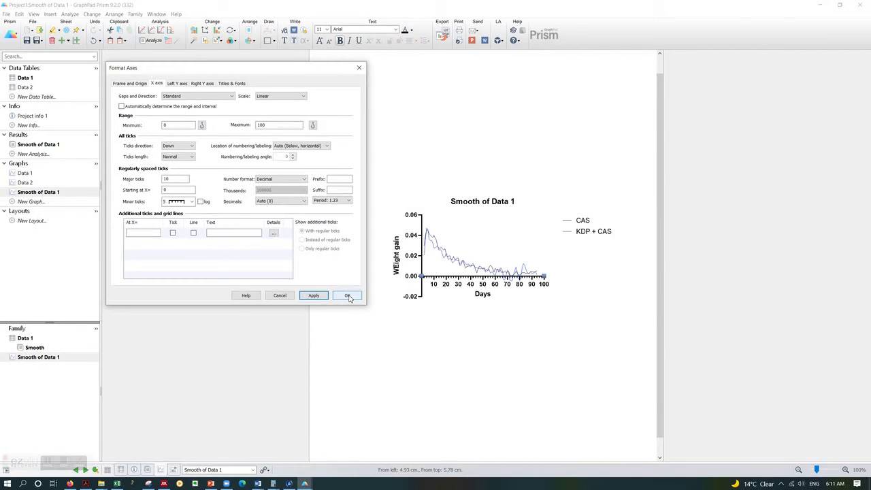
{"action": "left_click", "coordinate": [348, 296]}
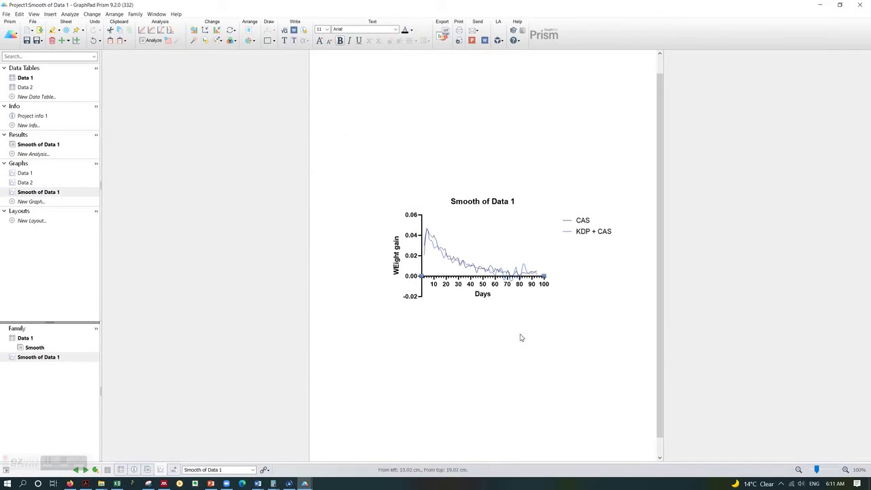
{"action": "left_click", "coordinate": [541, 326]}
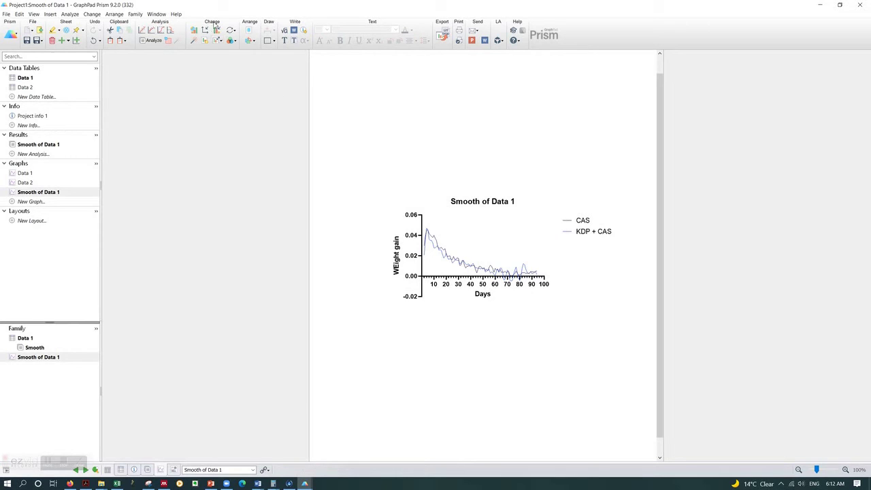
Make the graph one size larger and stretch its X axis to about one and a half times its length
{"action": "left_click", "coordinate": [221, 43]}
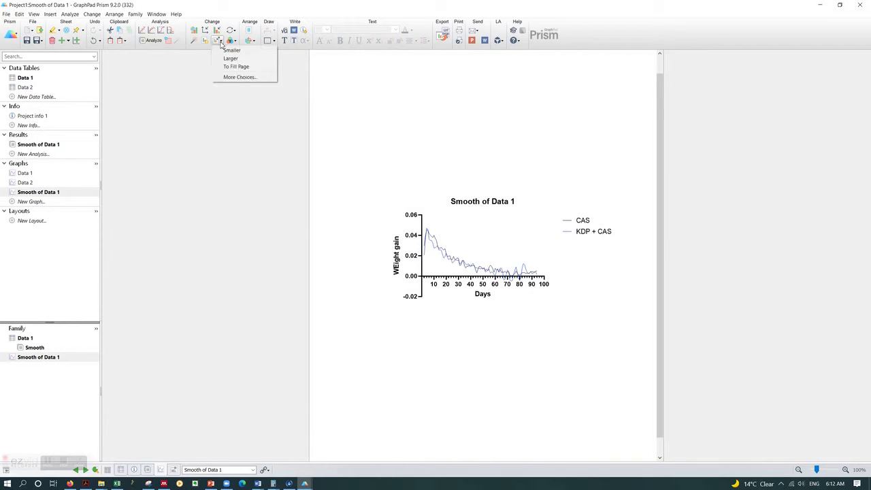
{"action": "left_click", "coordinate": [227, 59]}
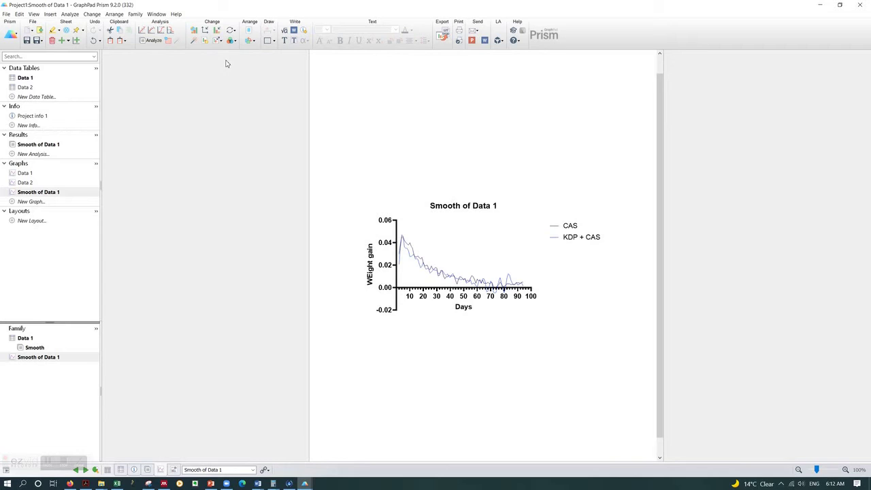
{"action": "left_click", "coordinate": [421, 289]}
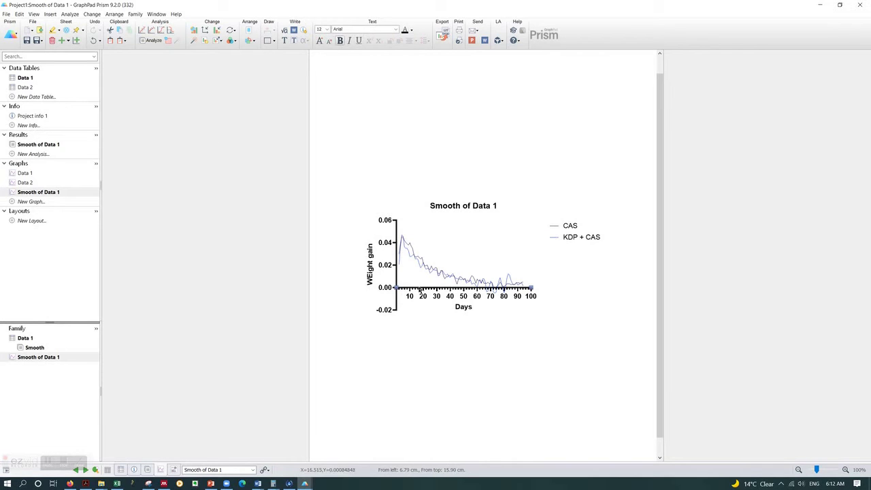
{"action": "left_click_drag", "start_coordinate": [533, 287], "coordinate": [605, 289]}
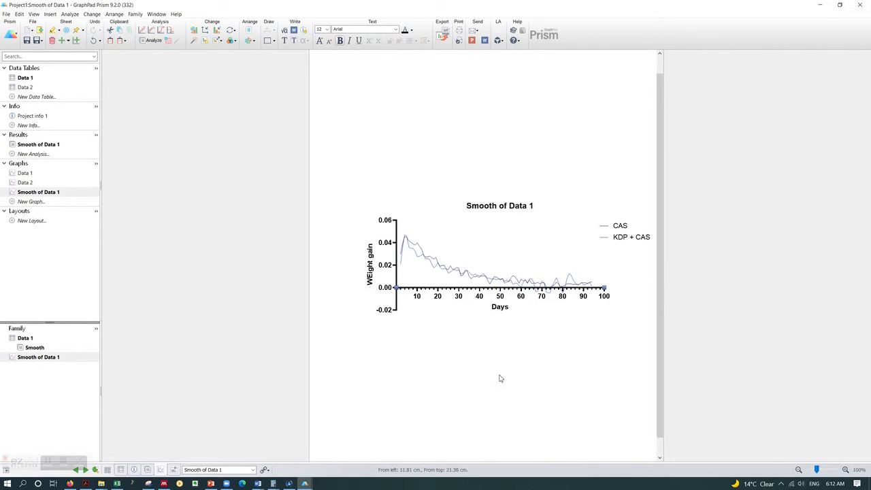
Set the connecting line thickness of all data sets on the graph to 1 pt
{"action": "left_click", "coordinate": [398, 308]}
{"action": "left_click", "coordinate": [390, 287]}
{"action": "left_click", "coordinate": [432, 266]}
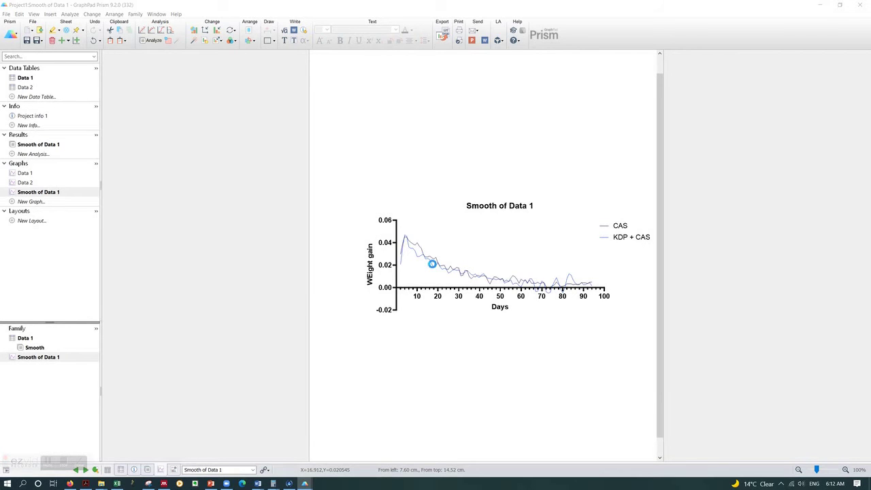
{"action": "left_click_drag", "start_coordinate": [417, 110], "coordinate": [244, 67]}
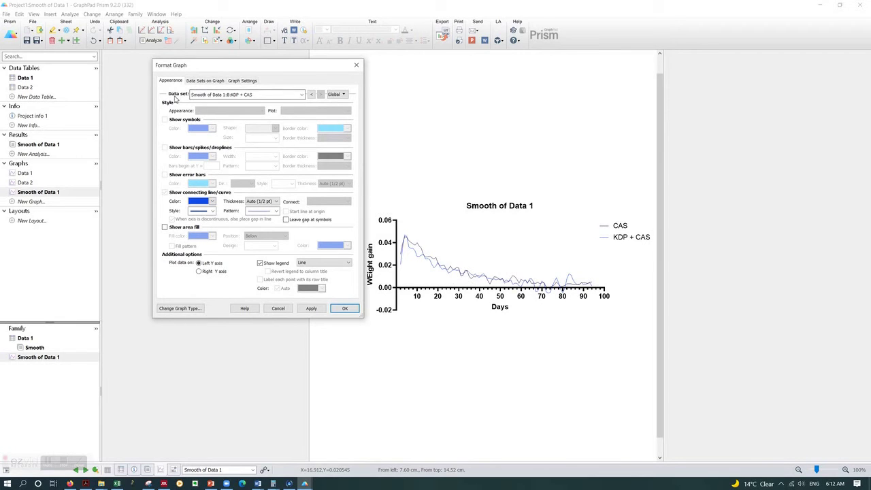
{"action": "left_click", "coordinate": [302, 95]}
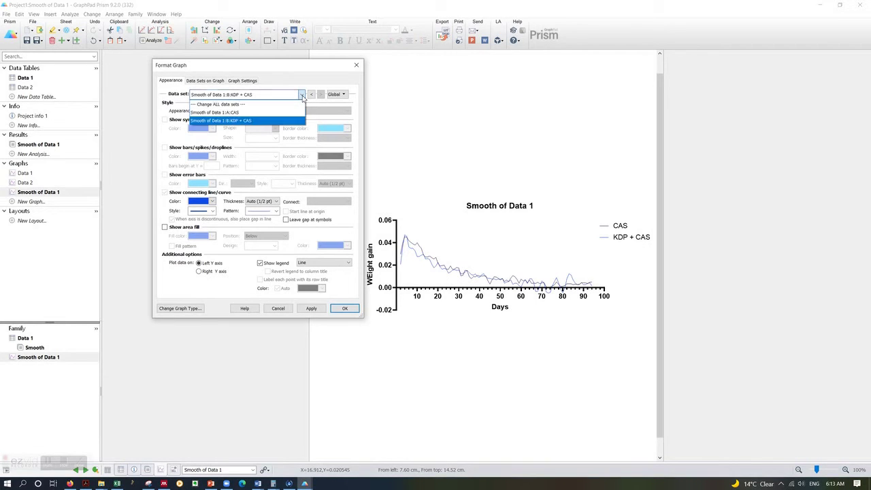
{"action": "left_click", "coordinate": [238, 106]}
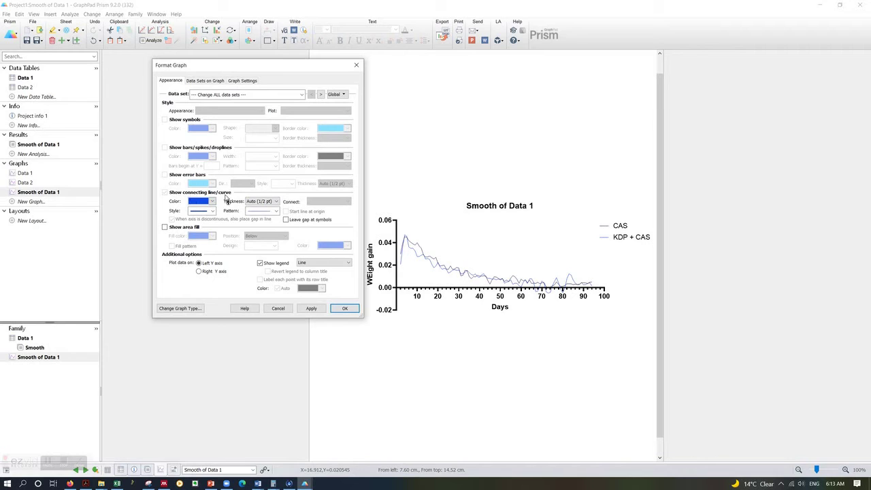
{"action": "left_click", "coordinate": [276, 203]}
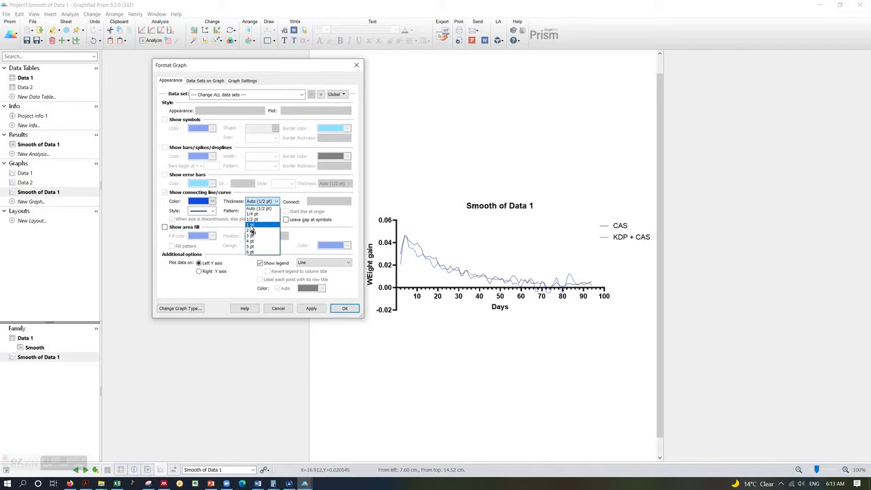
{"action": "left_click", "coordinate": [252, 225]}
{"action": "left_click", "coordinate": [312, 309]}
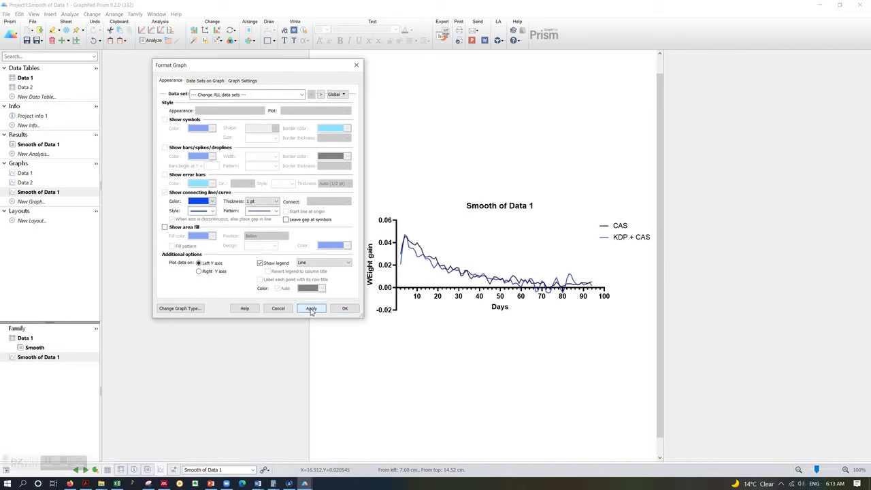
{"action": "left_click", "coordinate": [346, 309]}
Replace the graph title with "2 data average- Weight gain"
{"action": "double_click", "coordinate": [503, 205]}
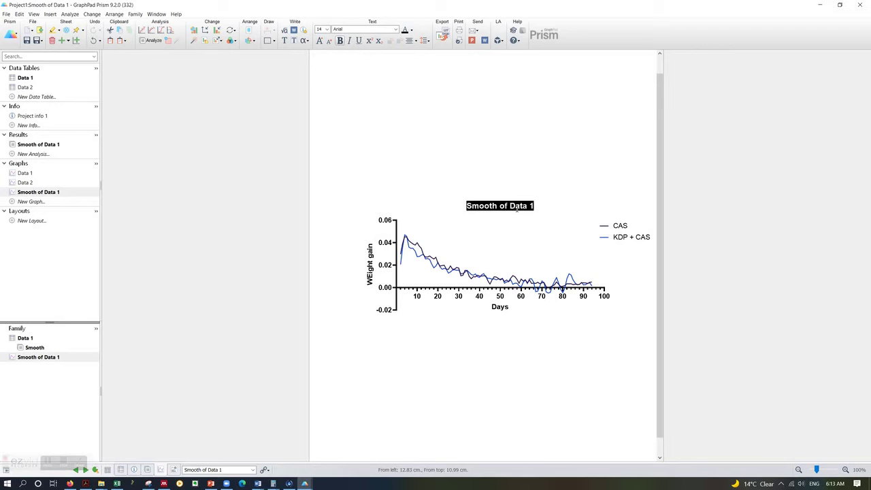
{"action": "type", "text": "2 data"}
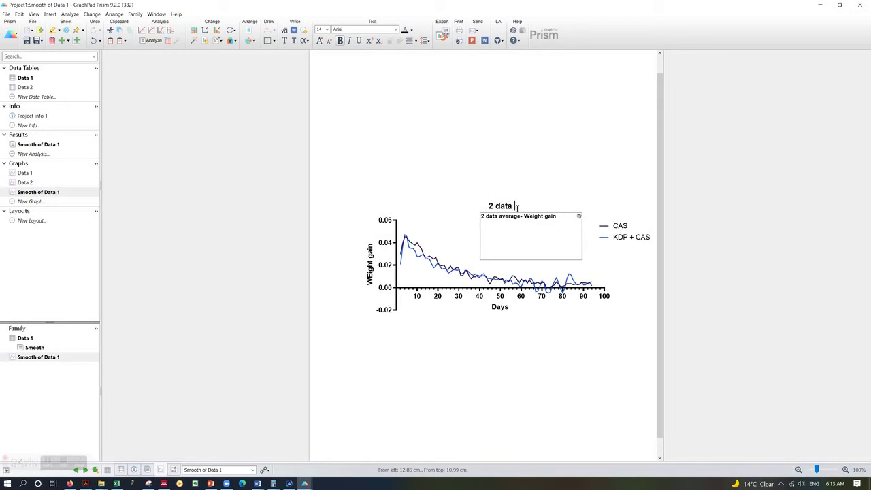
{"action": "left_click", "coordinate": [521, 217]}
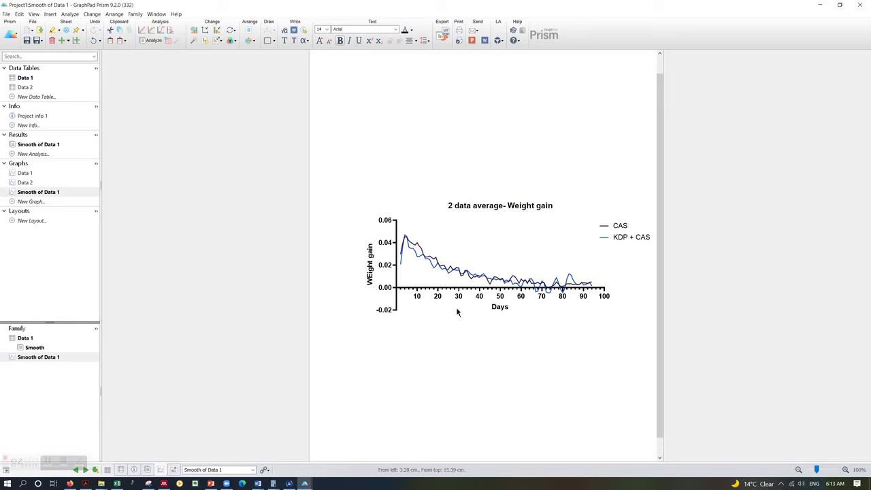
Smooth both Data 1 data sets again into a new results sheet, using 4 neighbors on each side and a 2nd order polynomial
{"action": "left_click", "coordinate": [25, 78]}
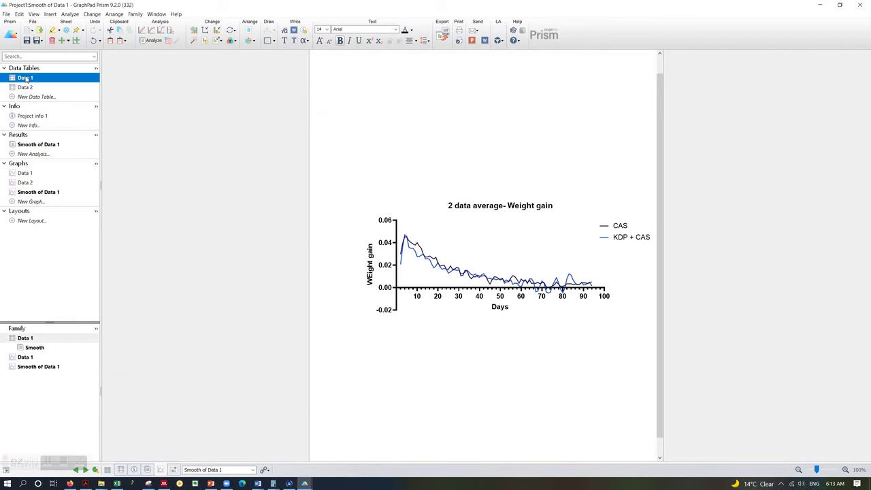
{"action": "left_click", "coordinate": [147, 40]}
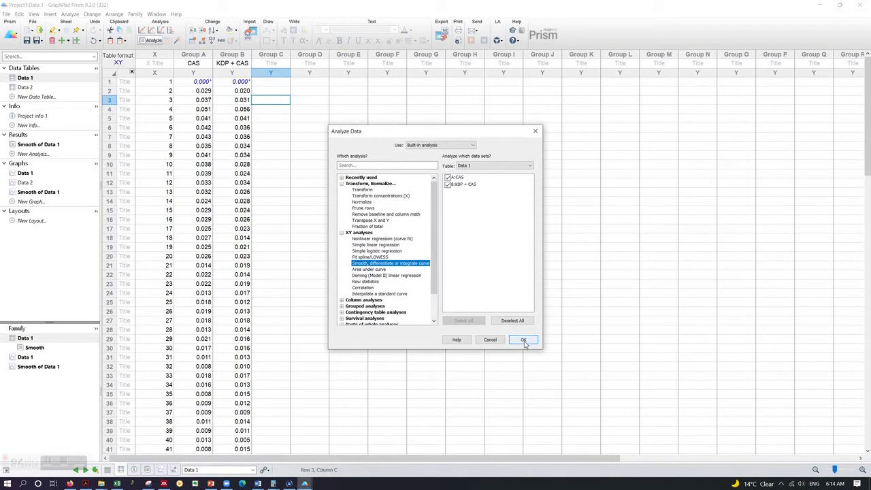
{"action": "left_click", "coordinate": [524, 341]}
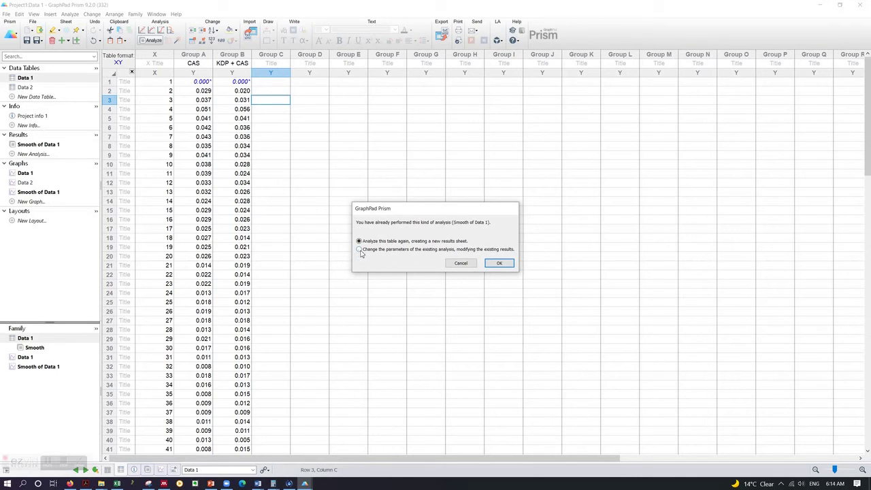
{"action": "left_click", "coordinate": [360, 241]}
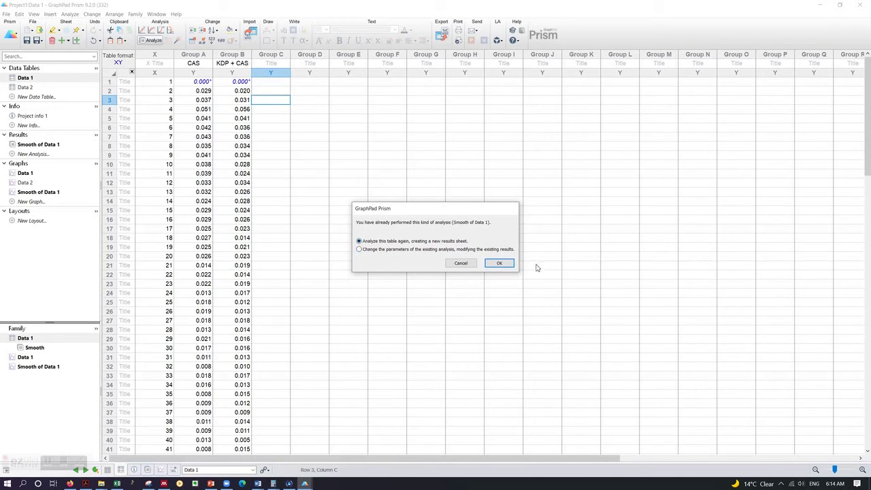
{"action": "left_click", "coordinate": [499, 263]}
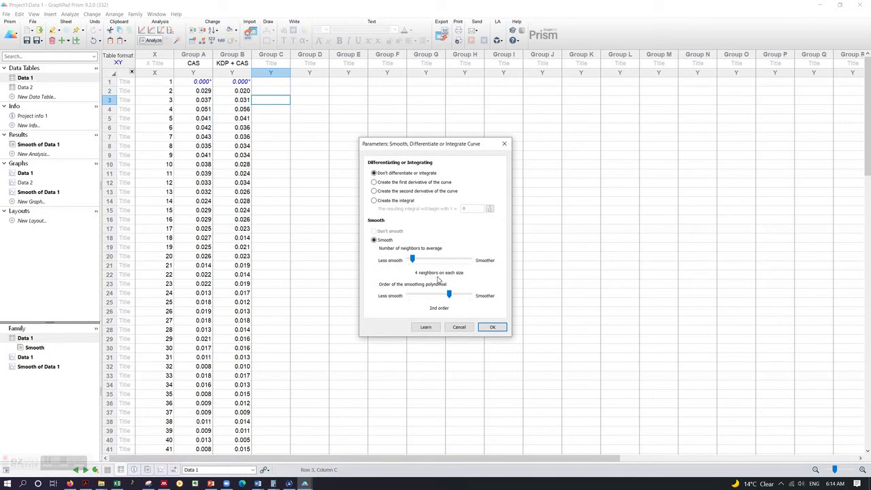
{"action": "left_click", "coordinate": [493, 327]}
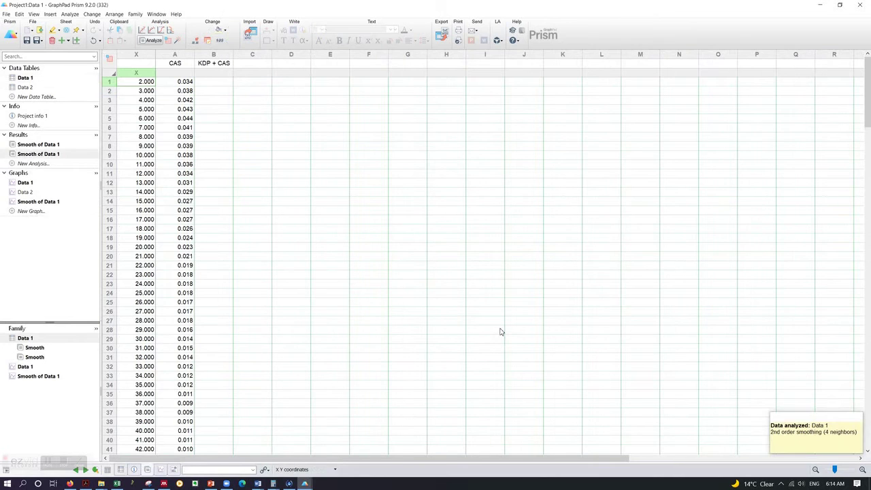
{"action": "left_click", "coordinate": [59, 156]}
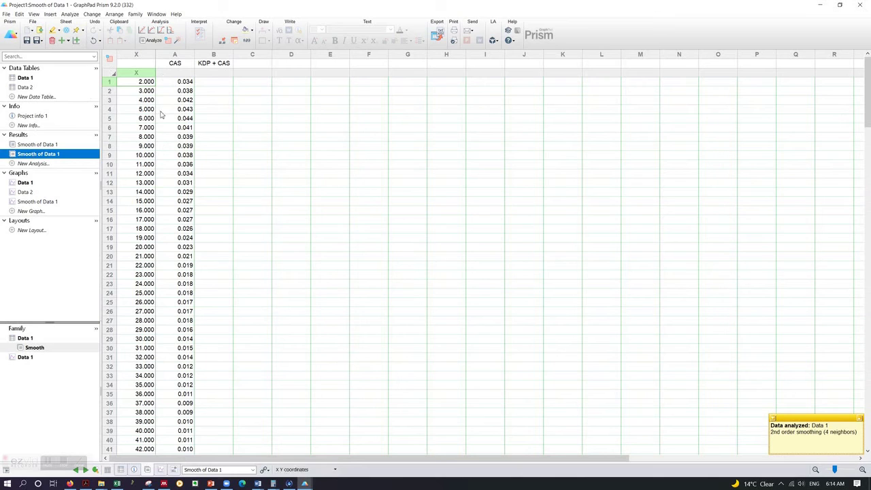
Rename the new 4-neighbor results sheet as "4-Smooth of Data 1"
{"action": "mouse_move", "coordinate": [37, 155]}
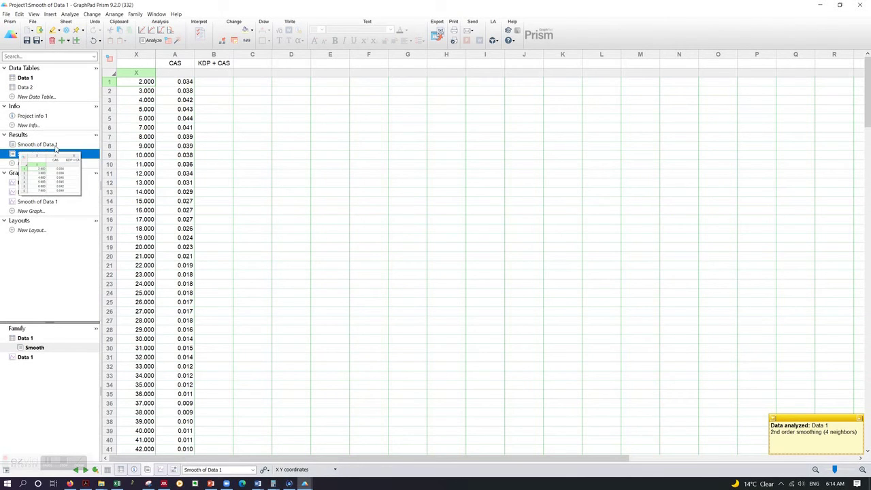
{"action": "left_click", "coordinate": [18, 155]}
{"action": "left_click", "coordinate": [18, 155]}
{"action": "type", "text": "4-"}
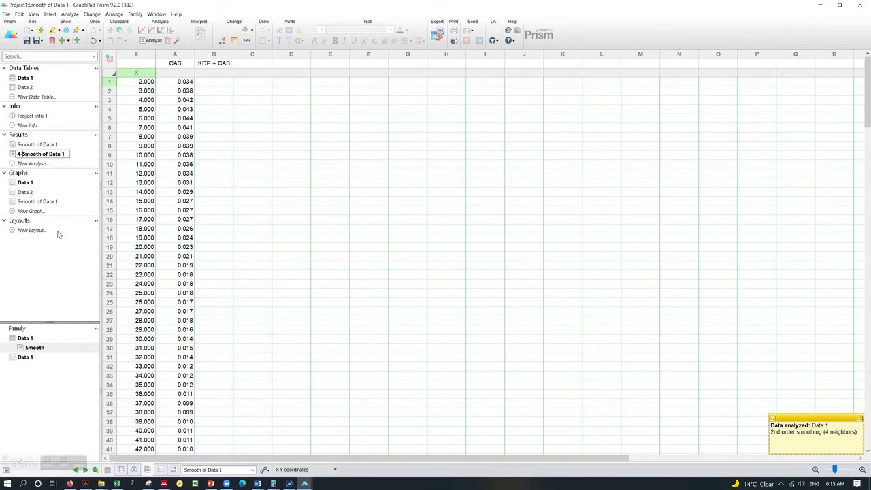
{"action": "key", "text": "Return"}
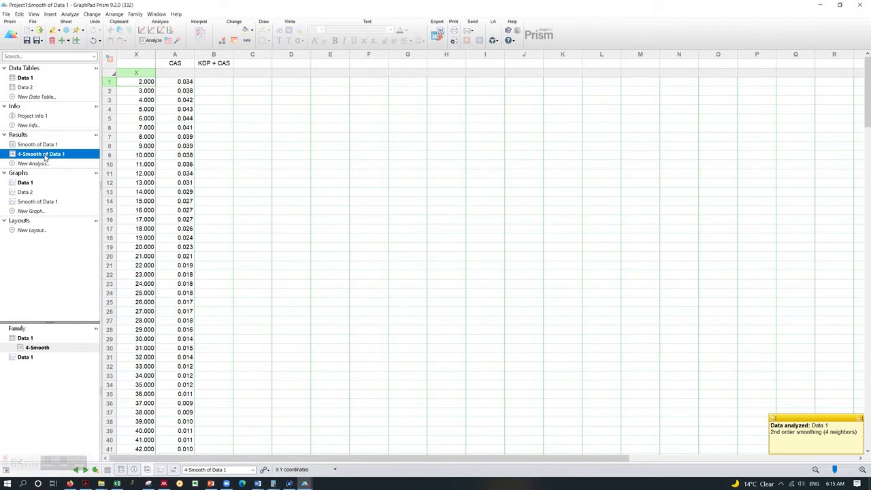
Create a new XY graph of the 4-Smooth of Data 1 table, drawn with connecting lines only
{"action": "left_click", "coordinate": [22, 212]}
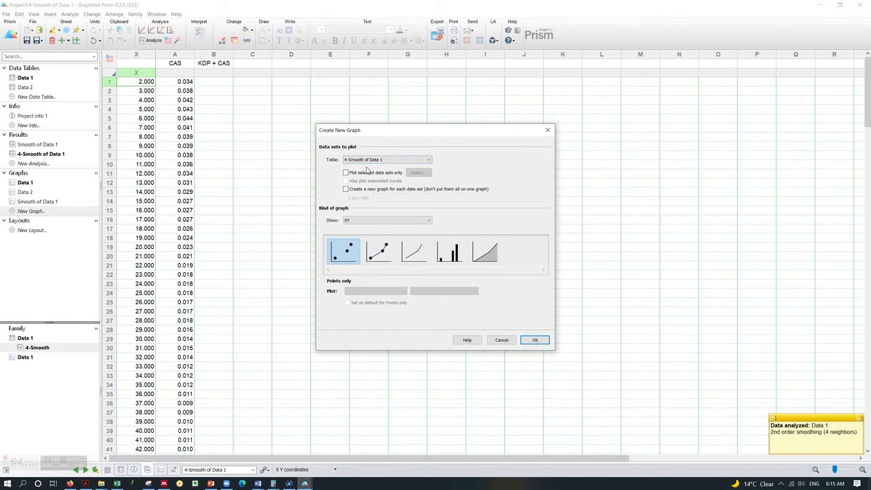
{"action": "left_click", "coordinate": [414, 257]}
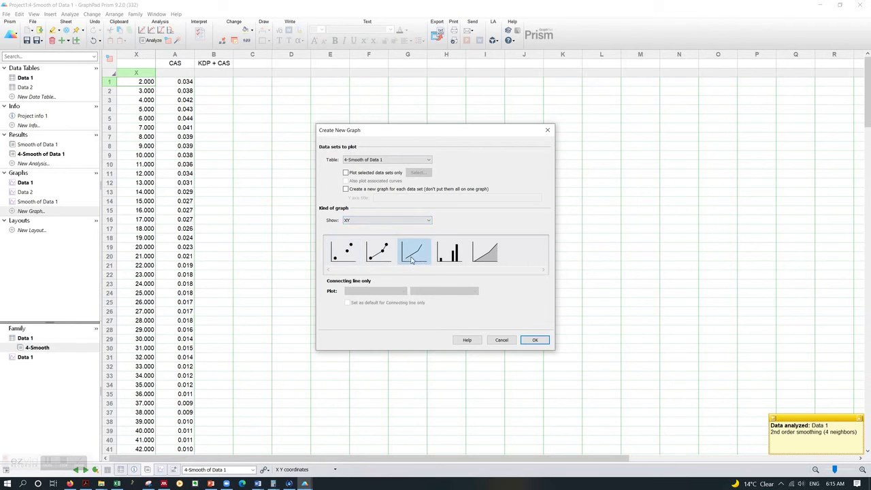
{"action": "left_click", "coordinate": [536, 340]}
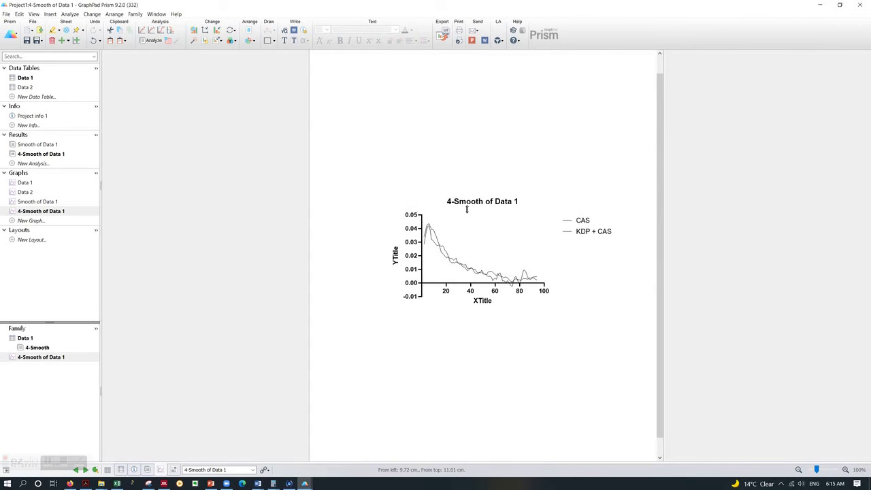
Title the graph's X axis "Days" and its Y axis "Weight gain"
{"action": "left_click", "coordinate": [484, 301]}
{"action": "type", "text": "Days"}
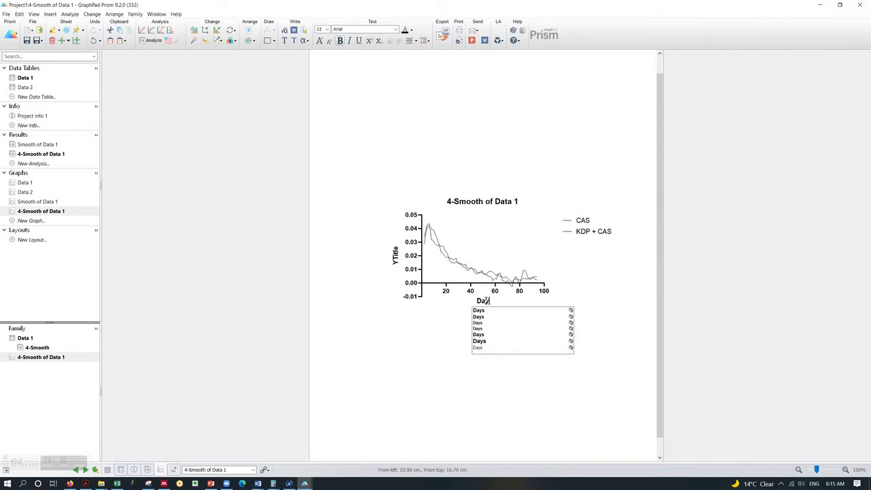
{"action": "left_click", "coordinate": [395, 256]}
{"action": "type", "text": "Weight gain"}
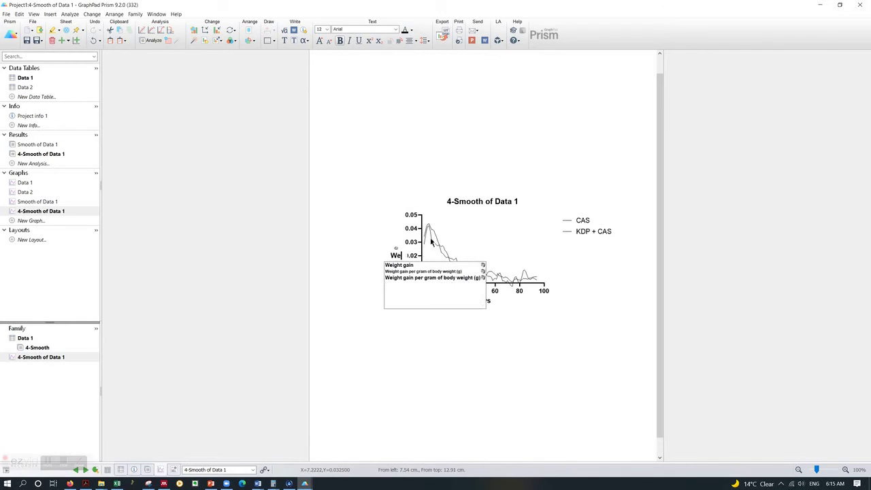
{"action": "left_click", "coordinate": [456, 321]}
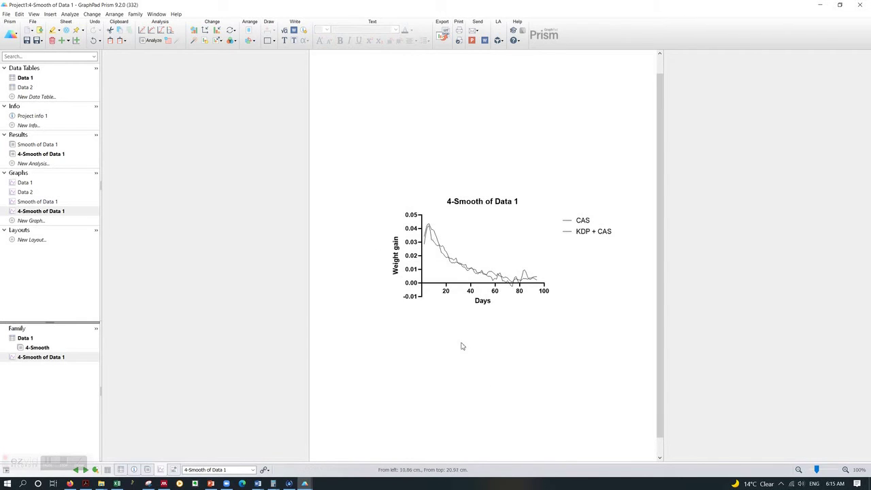
Apply the Prism Dark color scheme to the graph and stretch its X axis to about 11.5 cm
{"action": "left_click", "coordinate": [237, 41]}
{"action": "left_click", "coordinate": [253, 86]}
{"action": "left_click", "coordinate": [446, 284]}
{"action": "left_click_drag", "start_coordinate": [544, 282], "coordinate": [607, 291]}
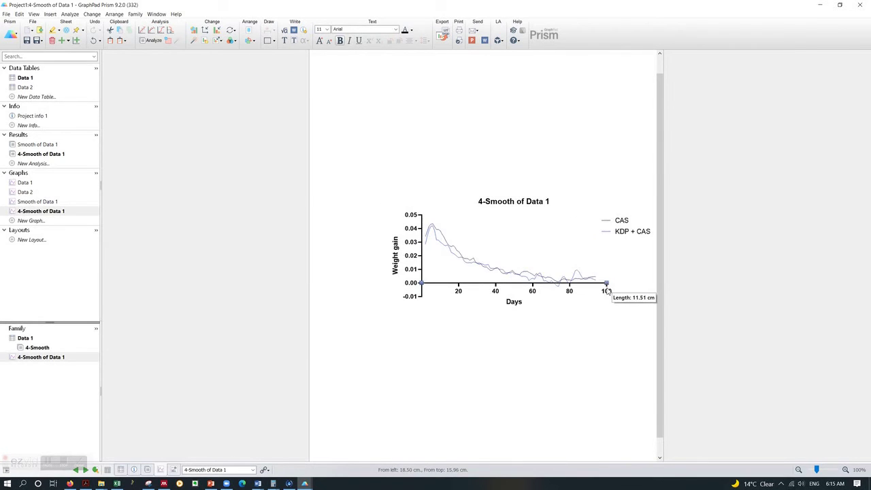
{"action": "left_click", "coordinate": [495, 357]}
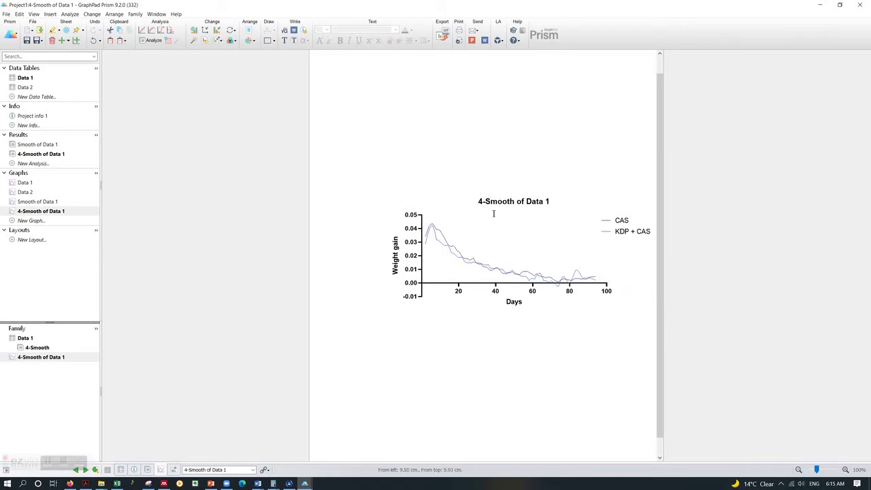
Smooth both Data 1 data sets again into a new results sheet, using 10 neighbors on each side and a 2nd order polynomial
{"action": "left_click", "coordinate": [26, 78]}
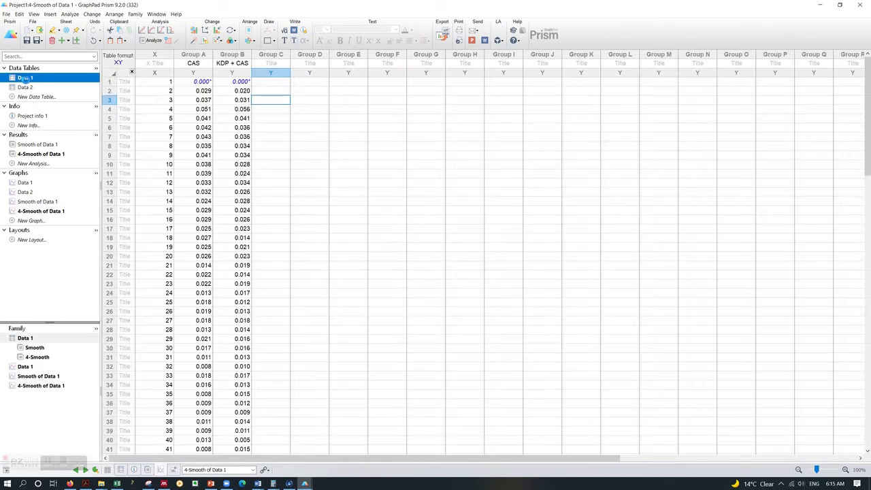
{"action": "left_click", "coordinate": [151, 43]}
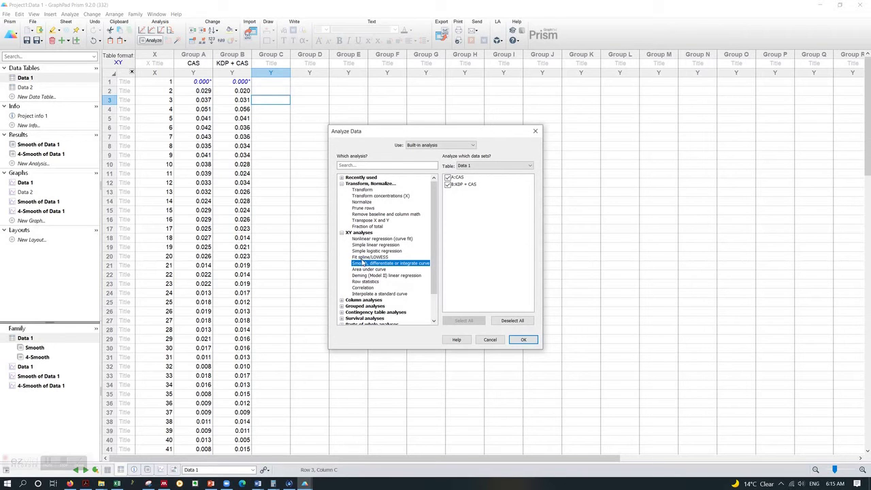
{"action": "left_click", "coordinate": [523, 343]}
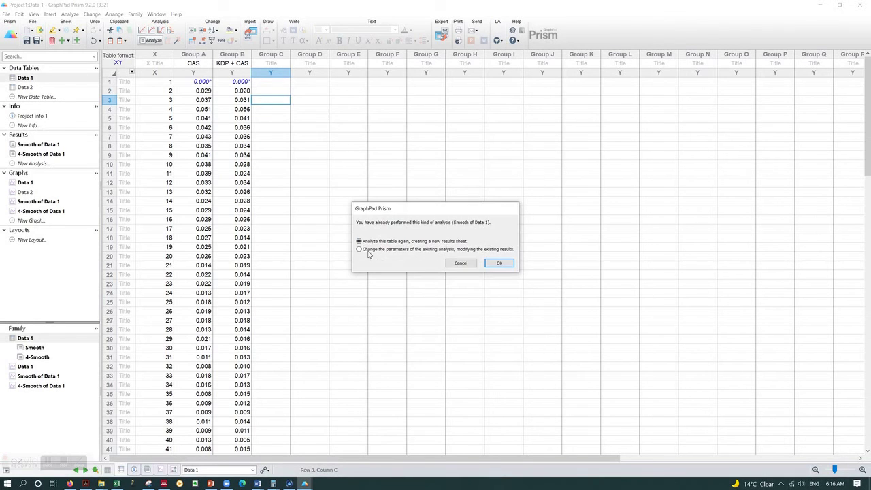
{"action": "left_click", "coordinate": [509, 267]}
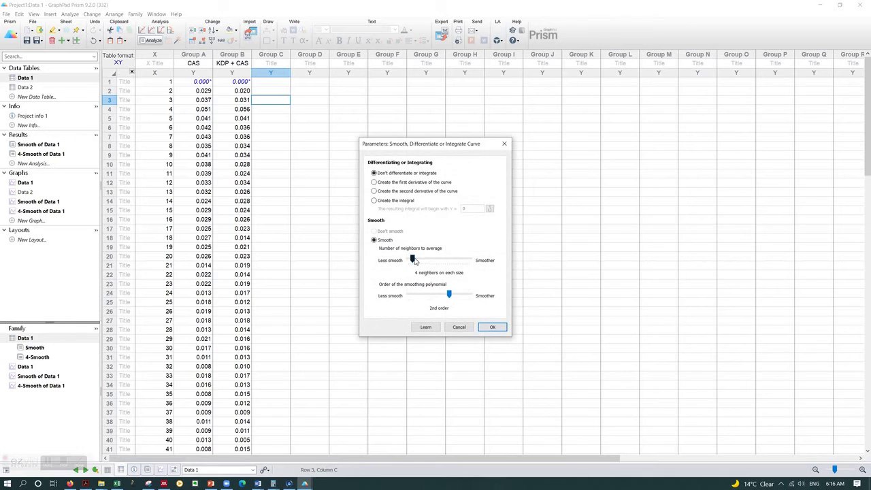
{"action": "left_click_drag", "start_coordinate": [417, 261], "coordinate": [427, 261]}
{"action": "left_click", "coordinate": [493, 327]}
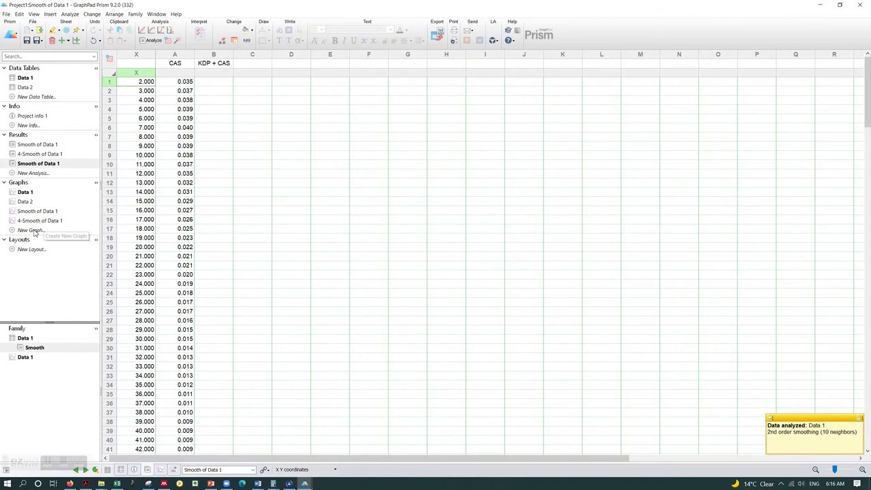
Rename the new 10-neighbor results sheet as "10-Smooth of Data 1"
{"action": "left_click", "coordinate": [24, 167]}
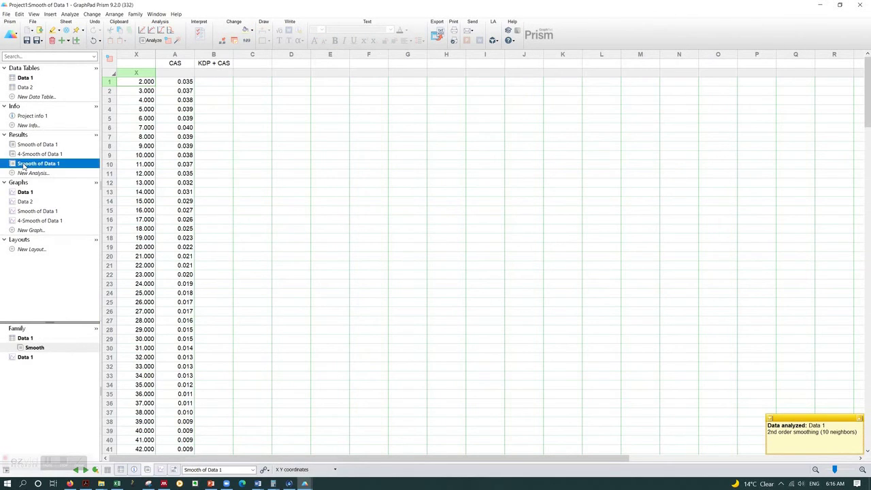
{"action": "left_click", "coordinate": [34, 167]}
{"action": "type", "text": "10-"}
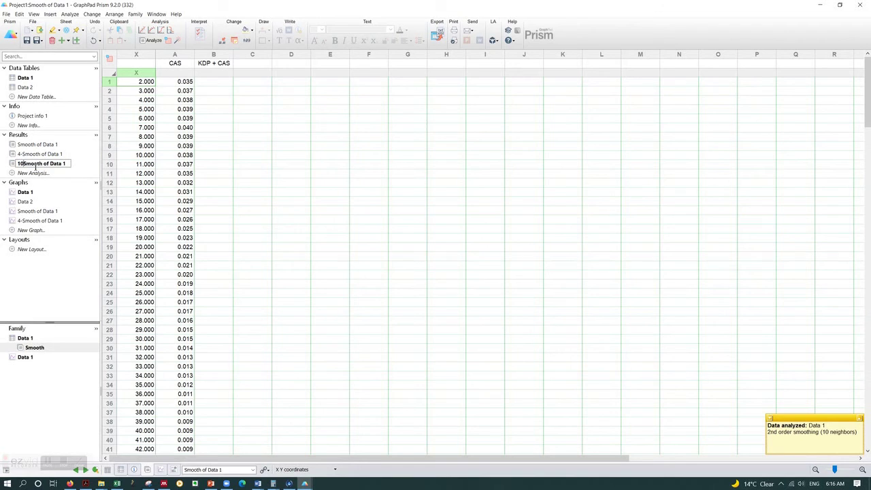
{"action": "key", "text": "Return"}
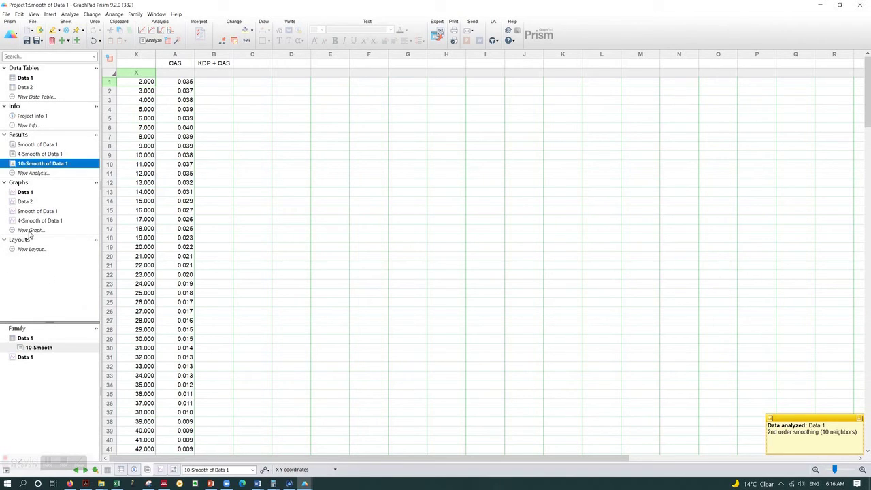
Create a new XY graph of the 10-Smooth of Data 1 table, drawn with connecting lines only
{"action": "left_click", "coordinate": [30, 231]}
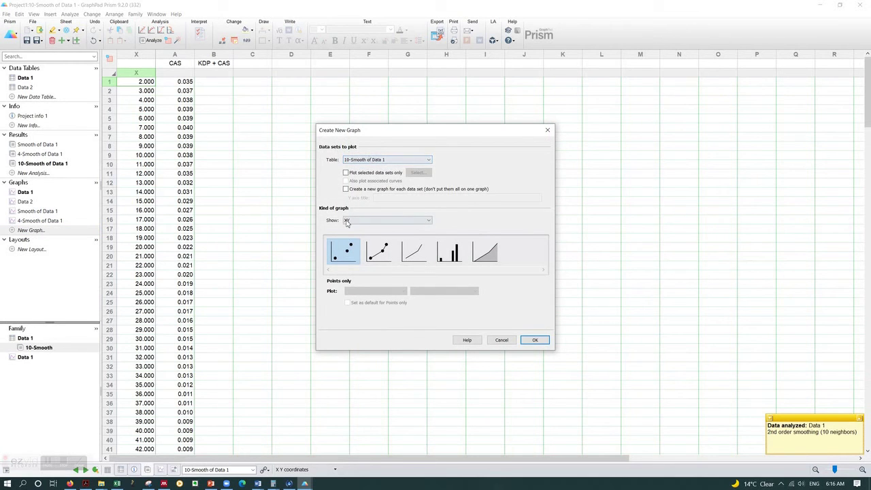
{"action": "left_click", "coordinate": [415, 253]}
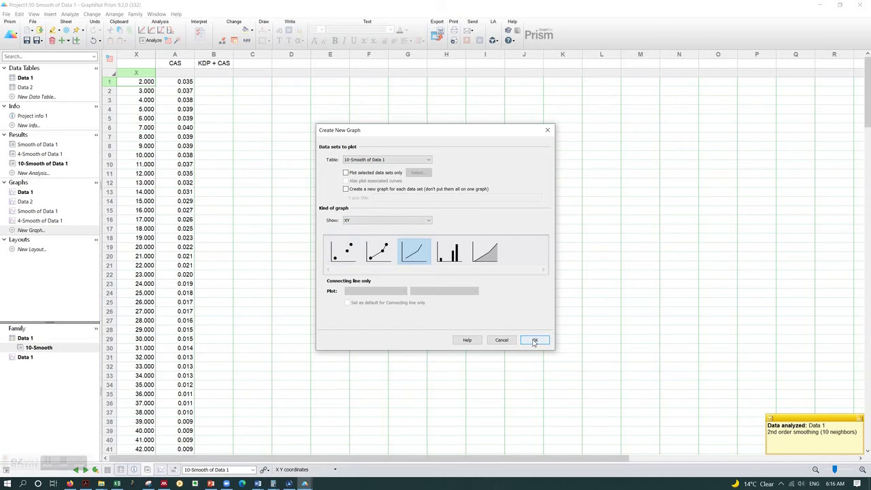
{"action": "left_click", "coordinate": [535, 341]}
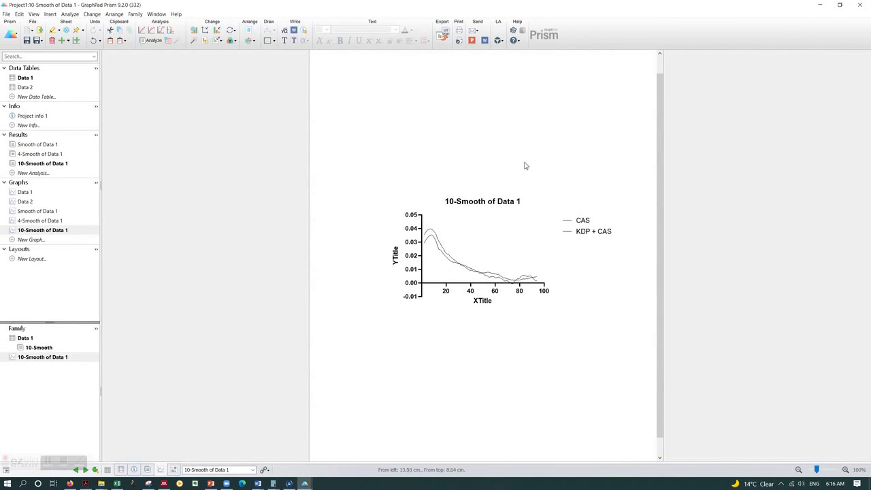
Format the 10-Smooth graph with a new color scheme, axis titles "Days" and "weight gain", and a longer X axis
{"action": "left_click", "coordinate": [233, 40]}
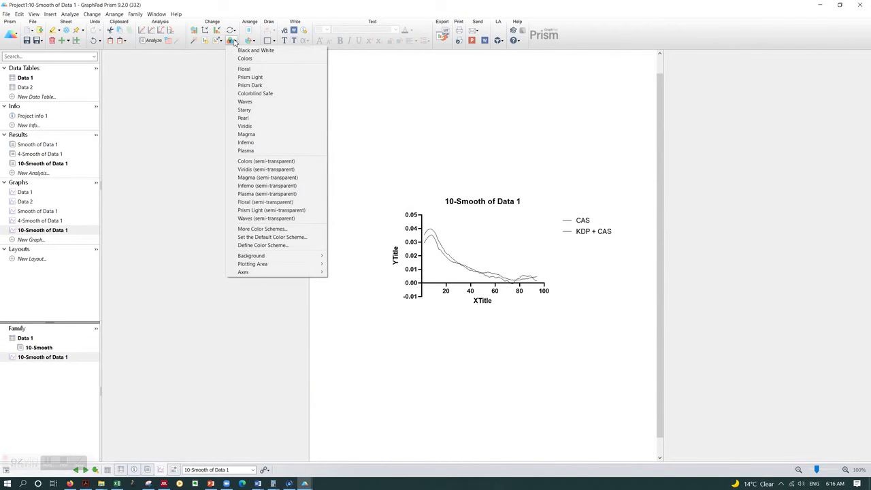
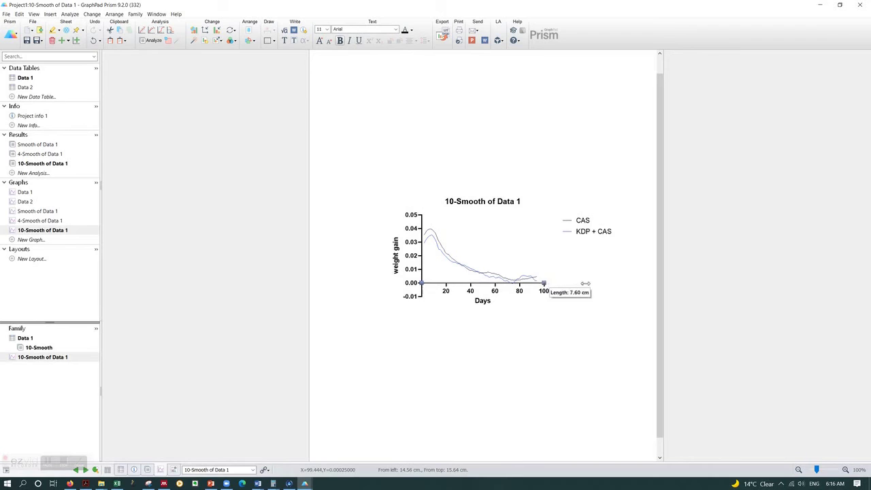
{"action": "left_click", "coordinate": [400, 311]}
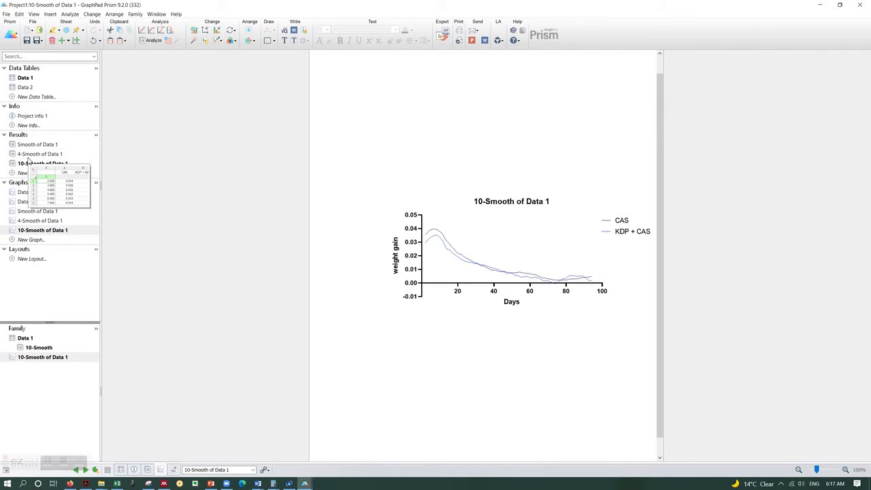
Start a new layout with landscape orientation and the light gray background color 1B
{"action": "left_click", "coordinate": [21, 260]}
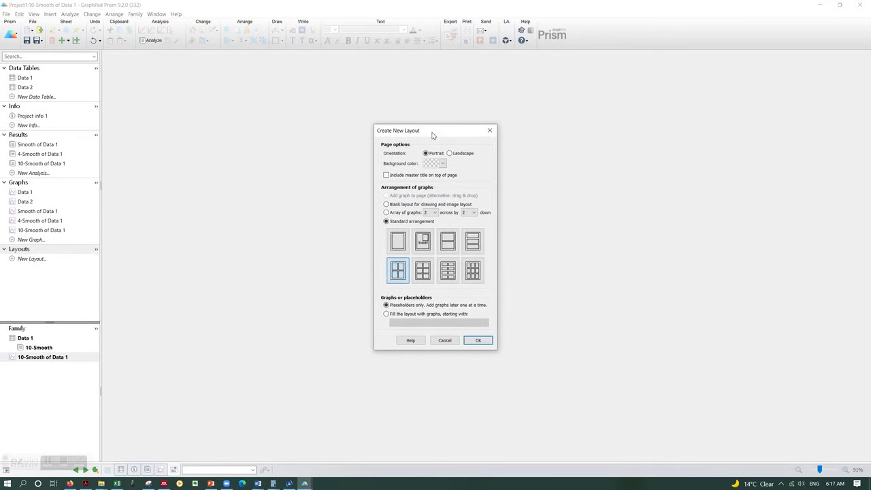
{"action": "left_click_drag", "start_coordinate": [432, 134], "coordinate": [341, 106]}
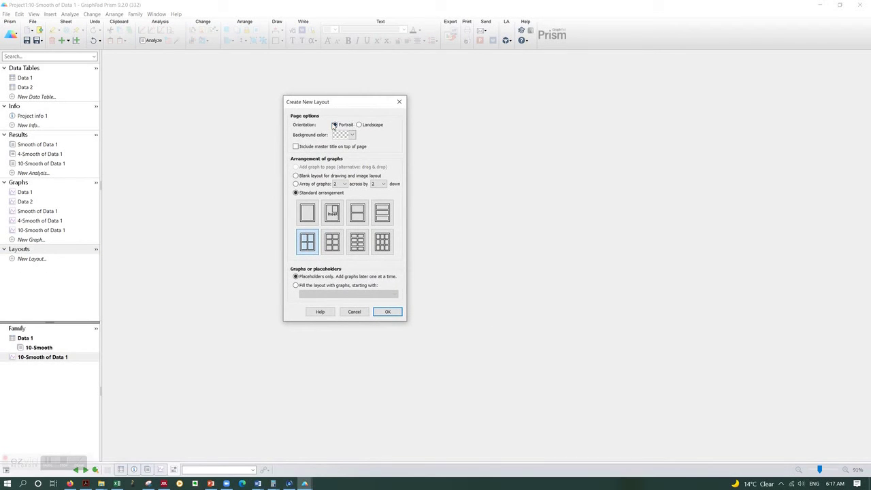
{"action": "left_click", "coordinate": [371, 126]}
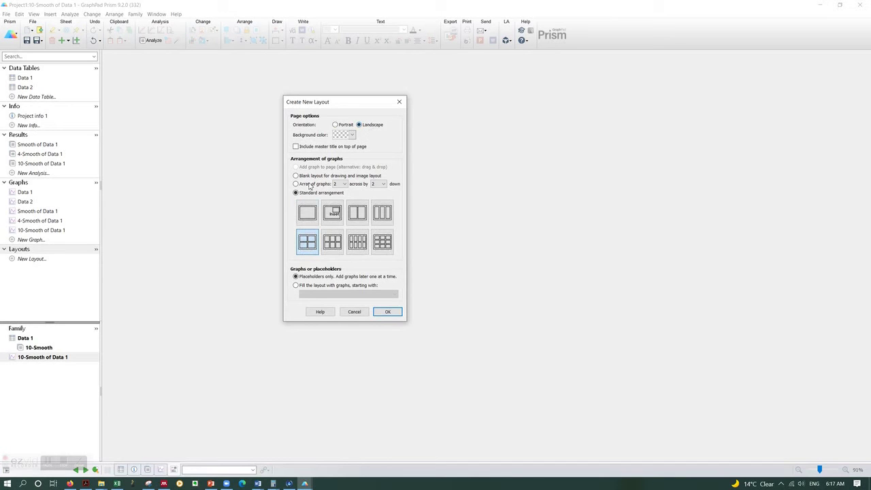
{"action": "left_click", "coordinate": [353, 136]}
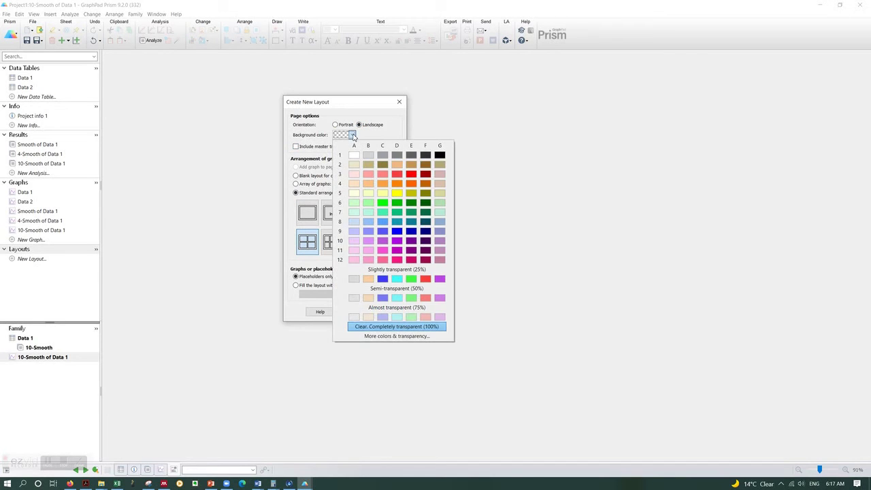
{"action": "left_click", "coordinate": [353, 137]}
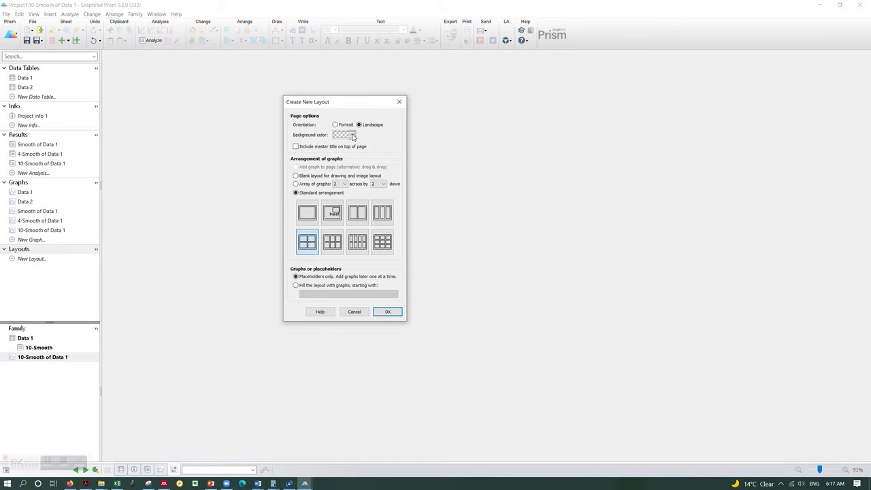
{"action": "left_click", "coordinate": [353, 137]}
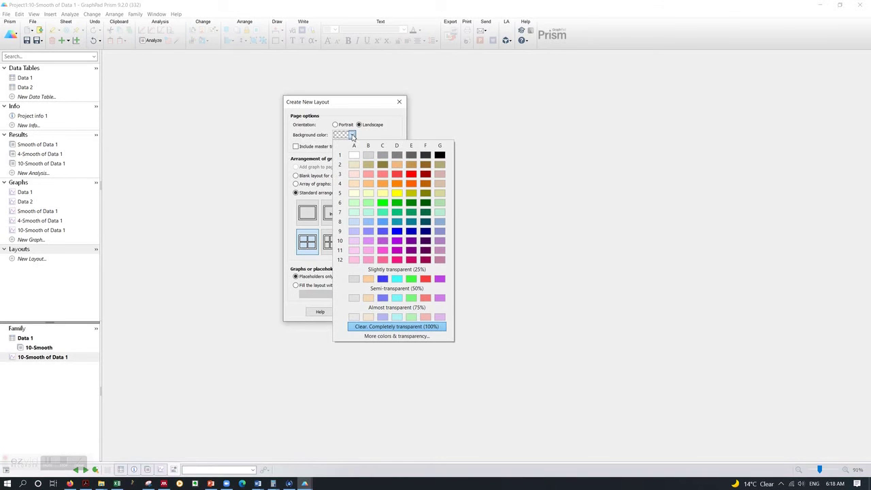
{"action": "left_click", "coordinate": [369, 154]}
{"action": "left_click", "coordinate": [352, 135]}
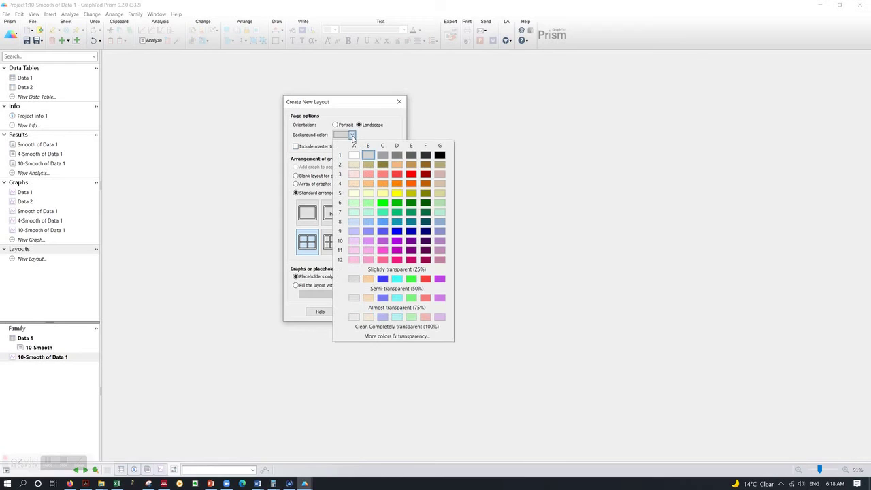
{"action": "left_click", "coordinate": [353, 136]}
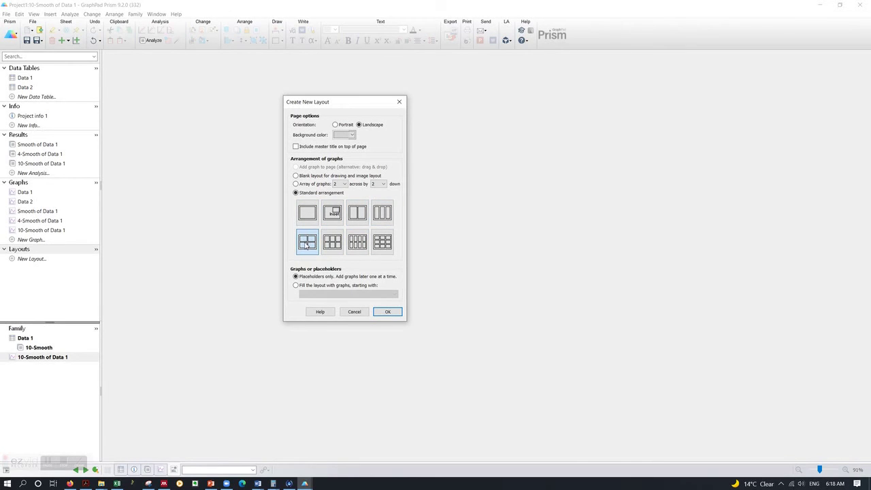
Arrange the new layout as an array of graphs, 2 across by 2 down, with placeholders only, and create it
{"action": "left_click", "coordinate": [345, 183]}
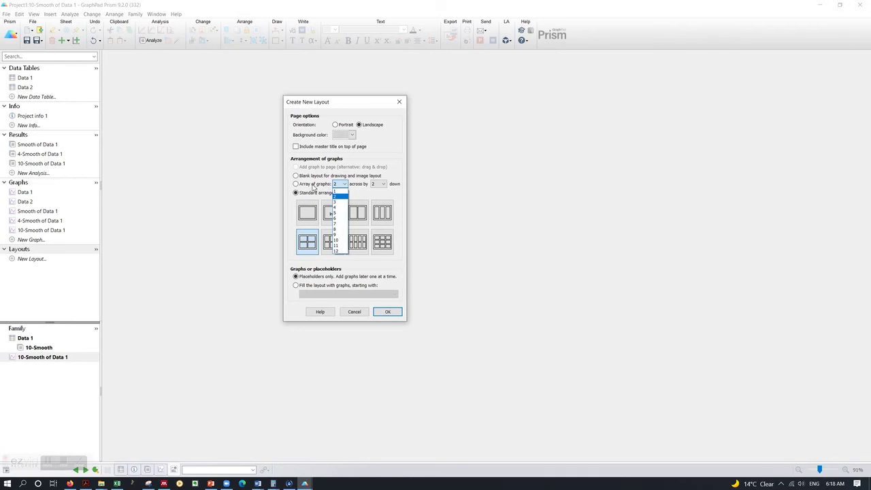
{"action": "left_click", "coordinate": [345, 185]}
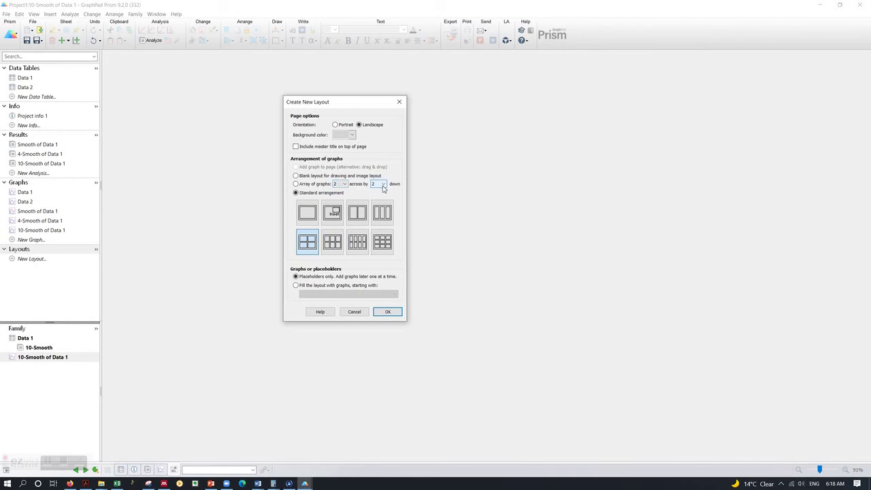
{"action": "left_click", "coordinate": [345, 184]}
{"action": "left_click", "coordinate": [339, 204]}
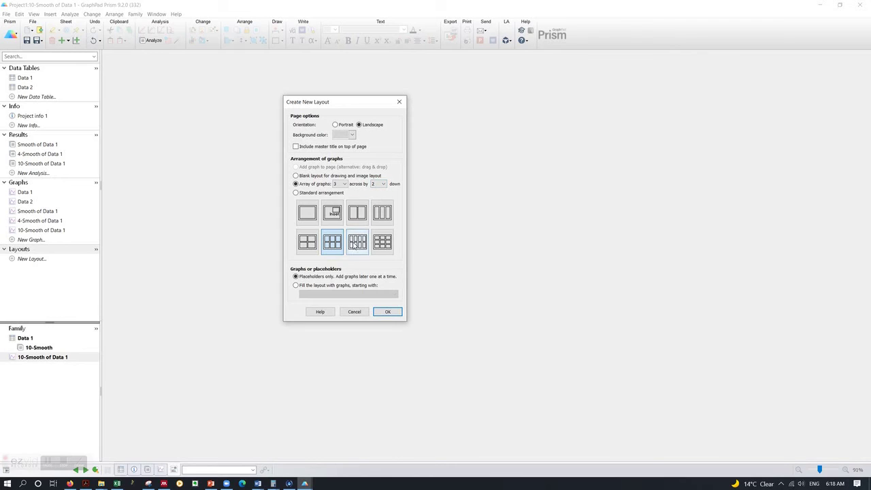
{"action": "left_click", "coordinate": [344, 184]}
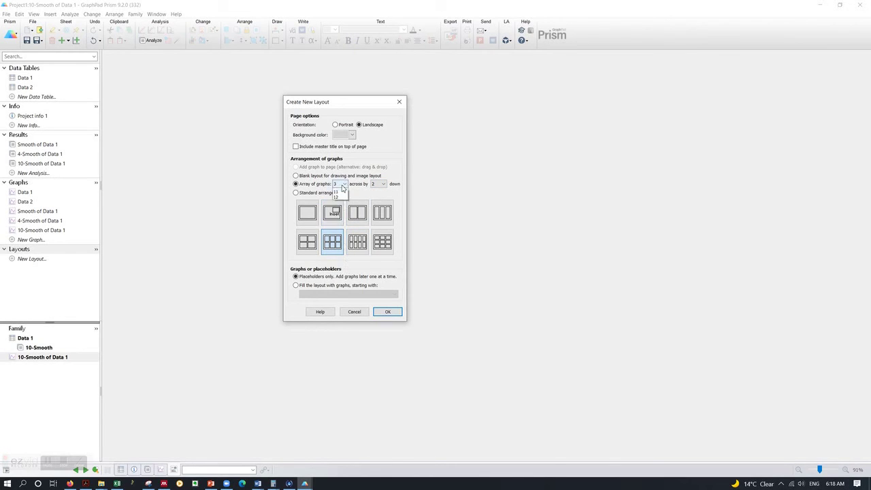
{"action": "left_click", "coordinate": [339, 197]}
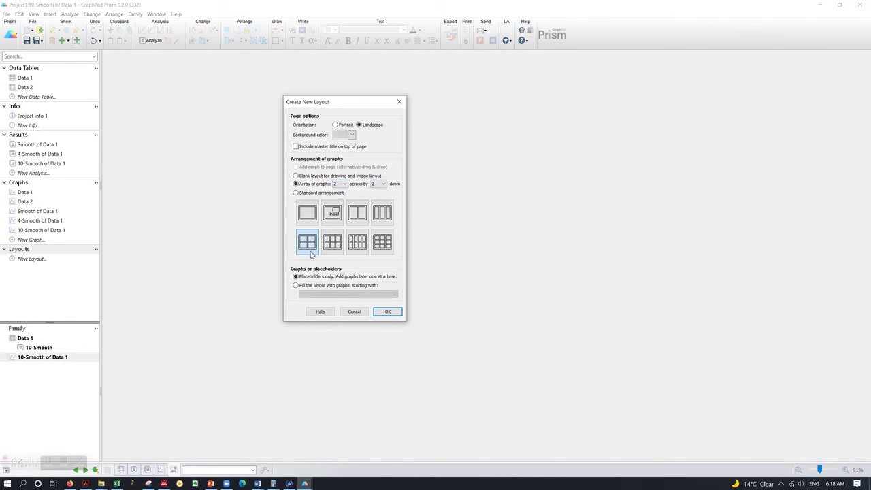
{"action": "left_click", "coordinate": [386, 312]}
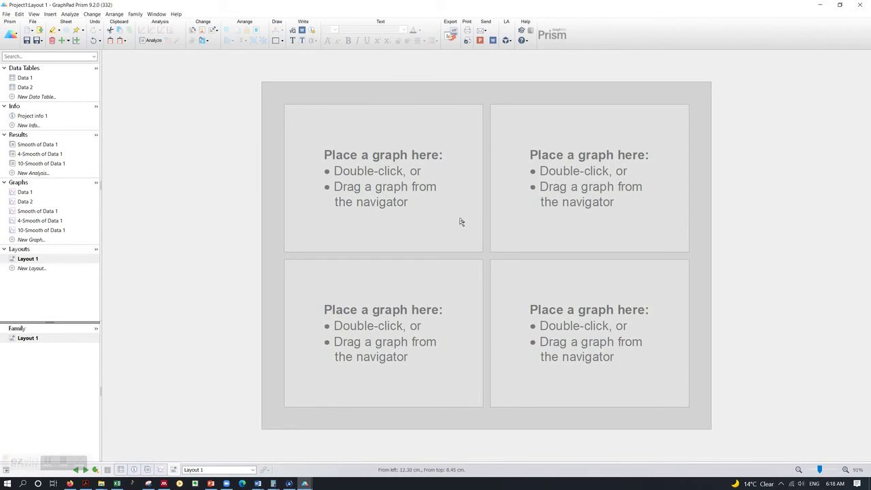
Place the Data 1 graph from the current project in the layout's upper-left placeholder as a live link
{"action": "double_click", "coordinate": [352, 177]}
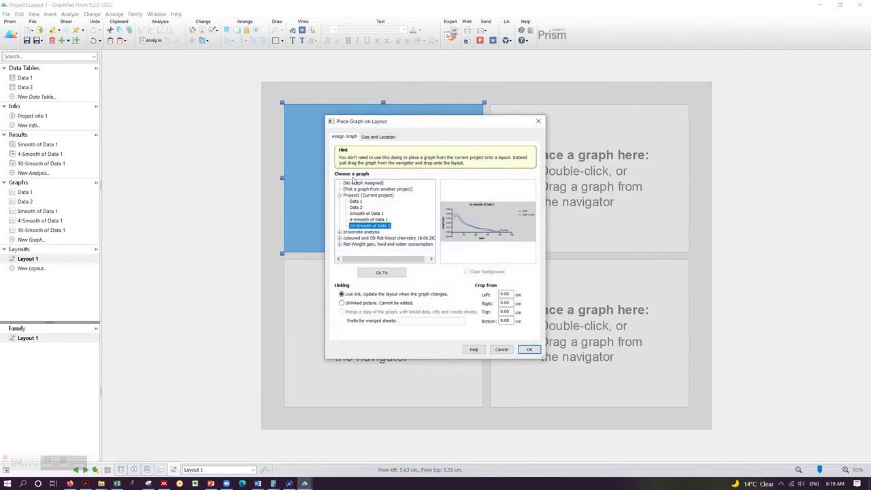
{"action": "left_click_drag", "start_coordinate": [392, 120], "coordinate": [156, 80]}
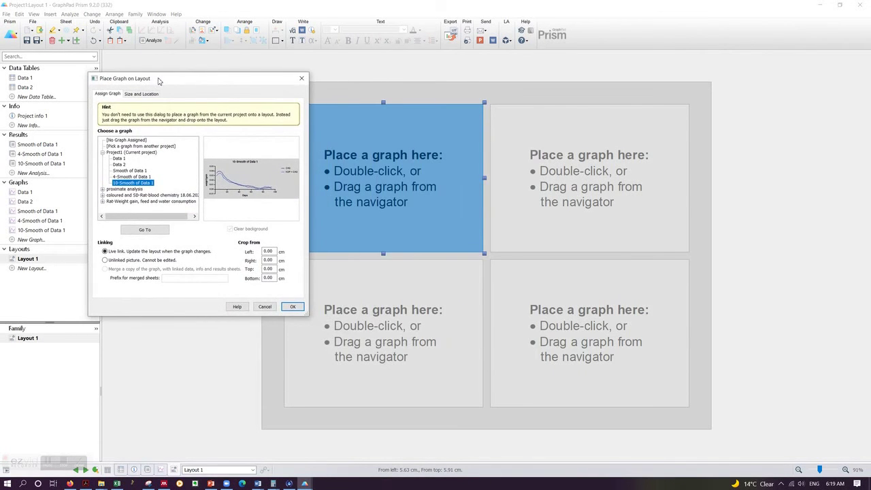
{"action": "left_click", "coordinate": [118, 164]}
{"action": "left_click", "coordinate": [120, 158]}
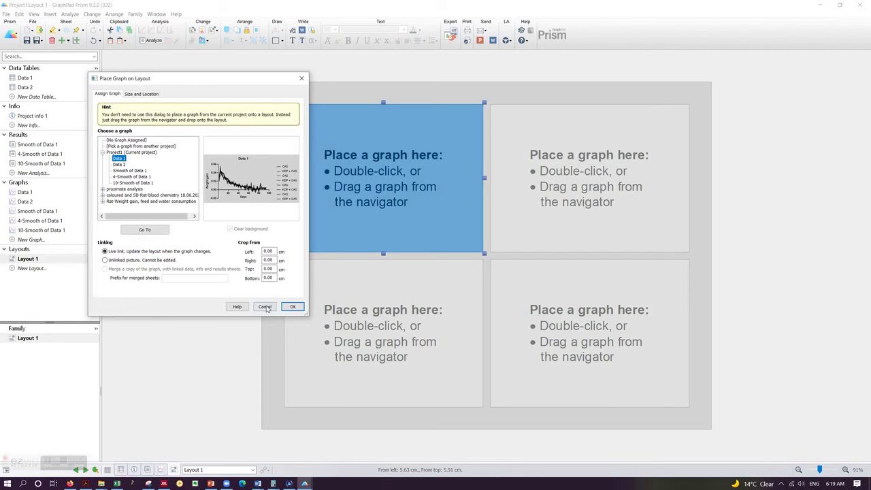
{"action": "left_click", "coordinate": [293, 307]}
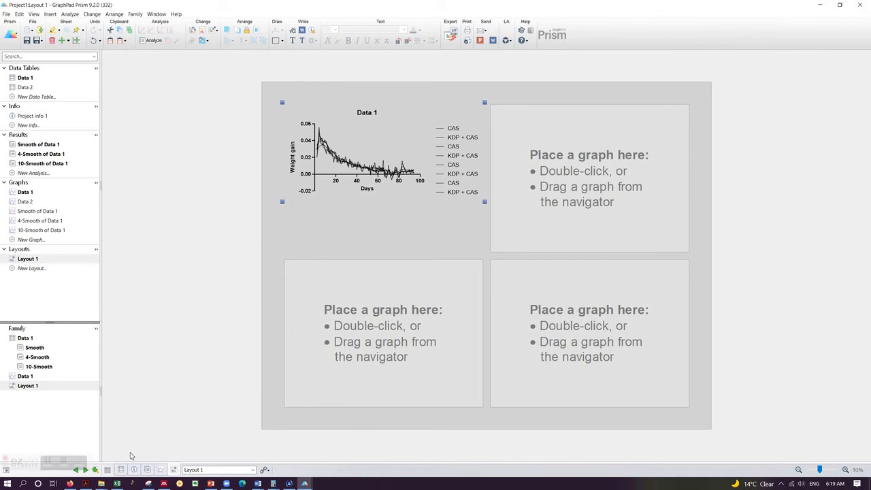
{"action": "left_click", "coordinate": [52, 467]}
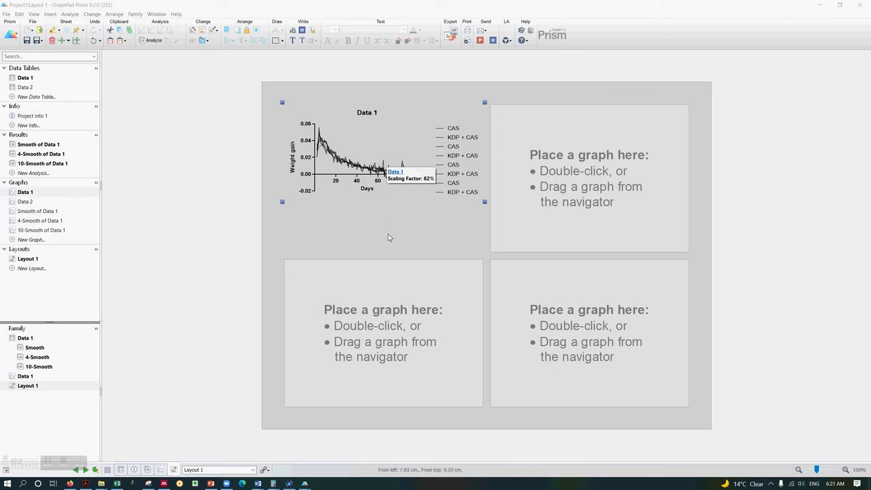
{"action": "left_click", "coordinate": [702, 255]}
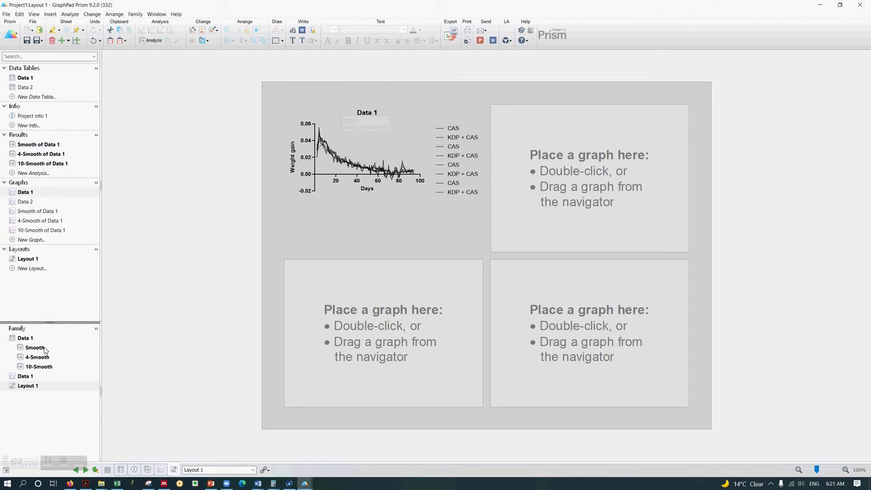
Remove both 10-Smooth of Data 1 data sets, CAS and KDP + CAS, from the Data 1 graph
{"action": "left_click", "coordinate": [26, 193]}
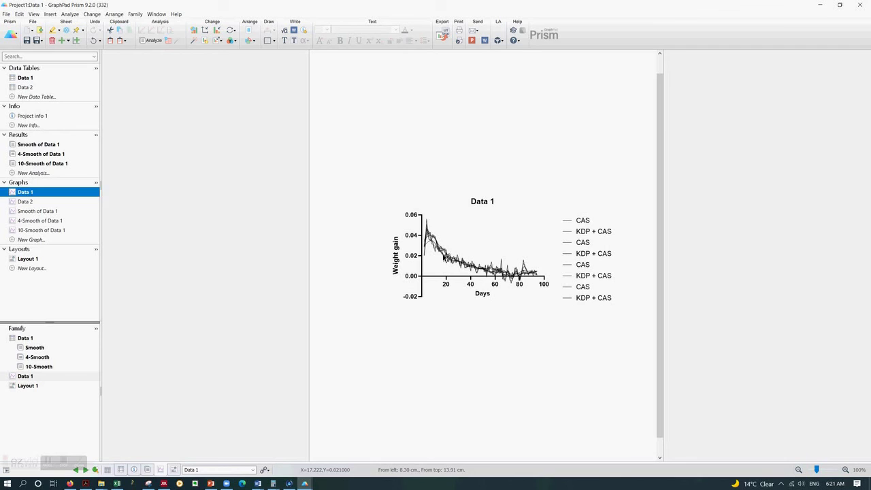
{"action": "left_click", "coordinate": [444, 256]}
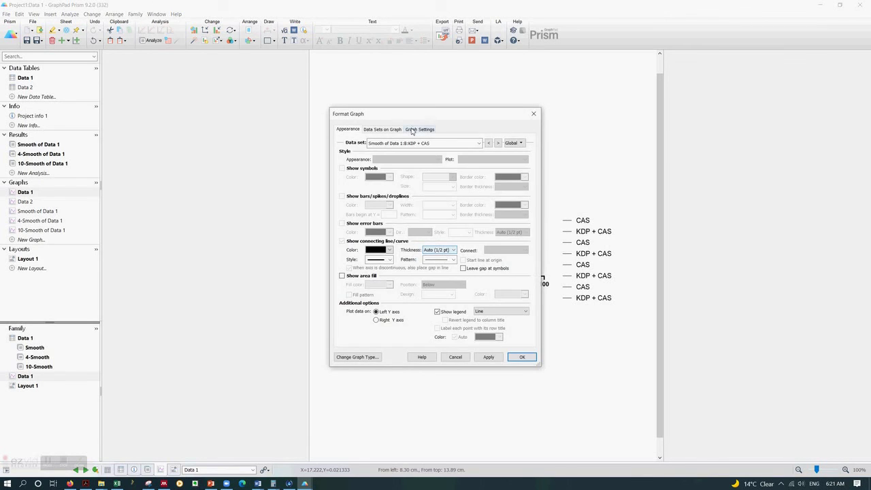
{"action": "left_click_drag", "start_coordinate": [417, 118], "coordinate": [241, 95]}
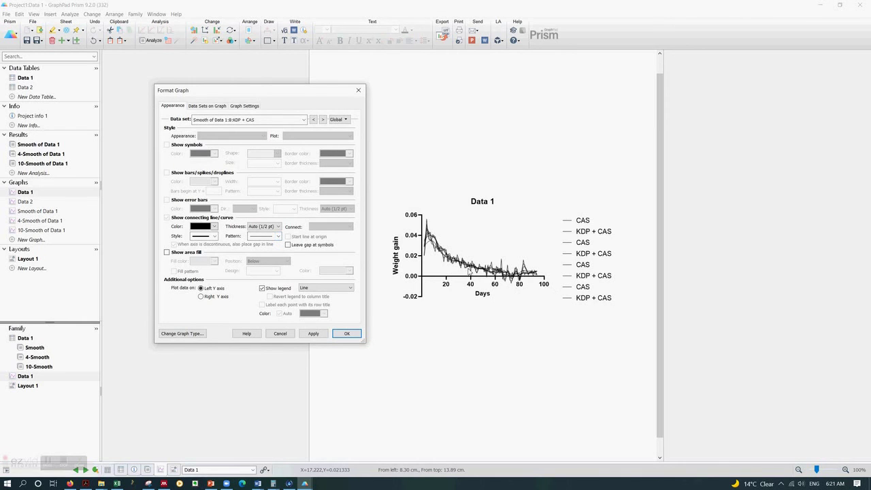
{"action": "left_click", "coordinate": [200, 107]}
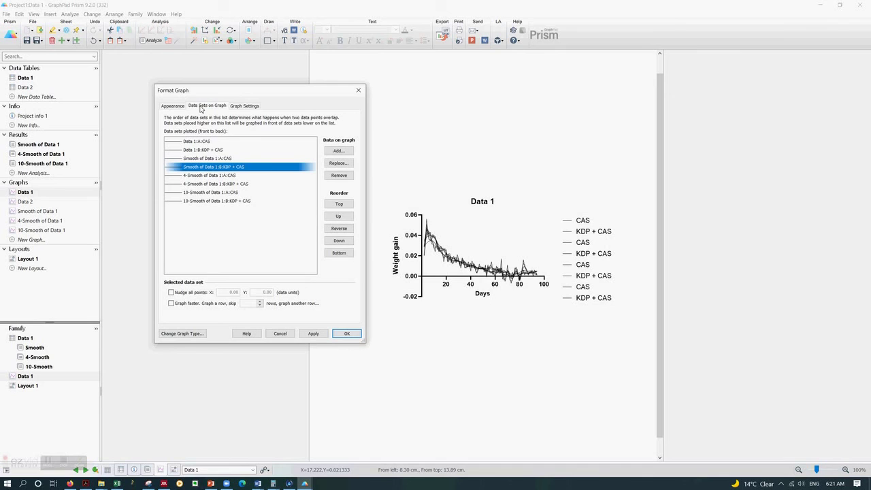
{"action": "left_click", "coordinate": [193, 142]}
{"action": "left_click", "coordinate": [195, 150]}
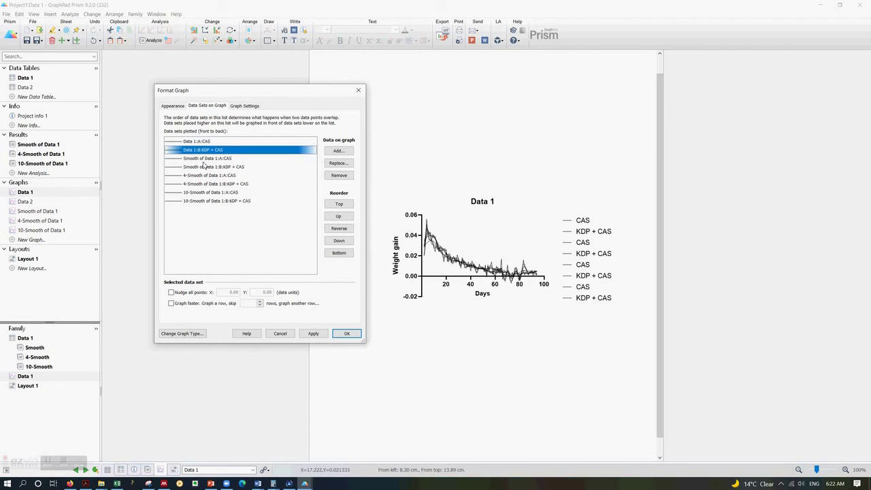
{"action": "left_click", "coordinate": [204, 159]}
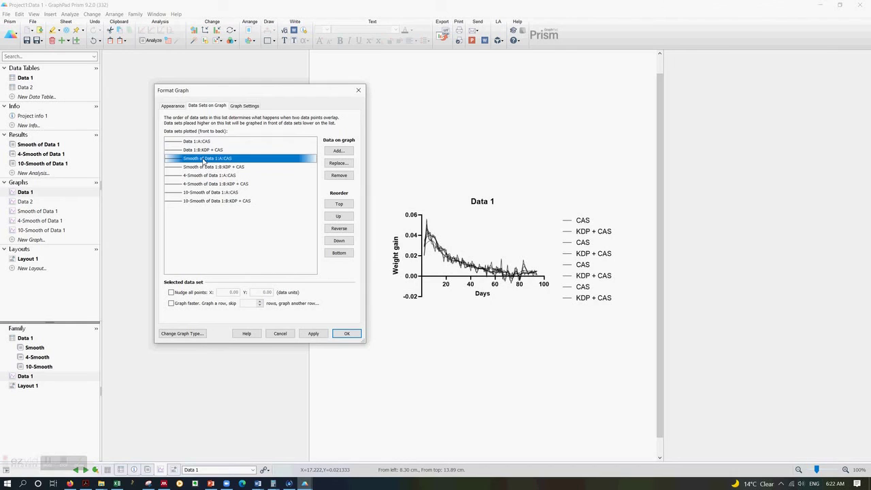
{"action": "left_click", "coordinate": [222, 202]}
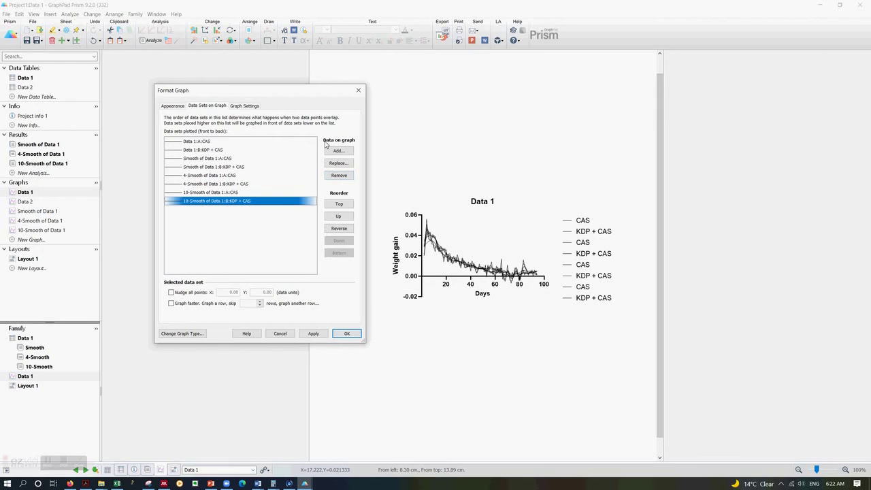
{"action": "left_click", "coordinate": [338, 176]}
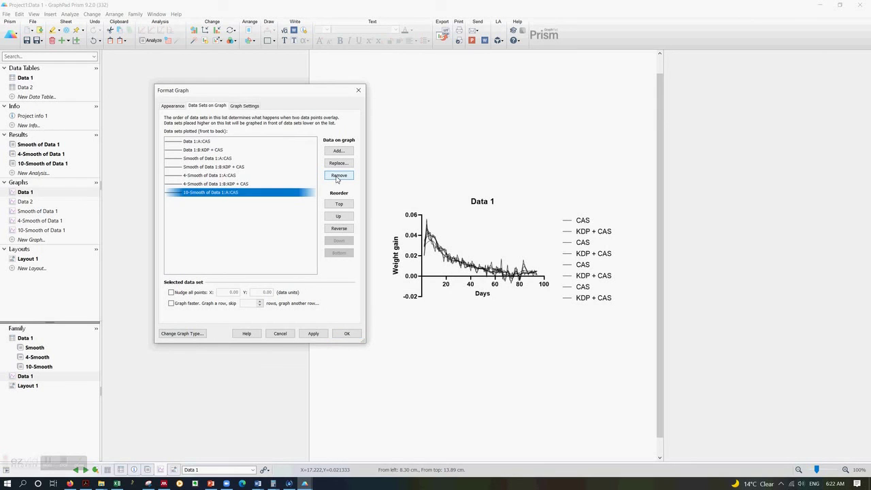
{"action": "left_click", "coordinate": [338, 177]}
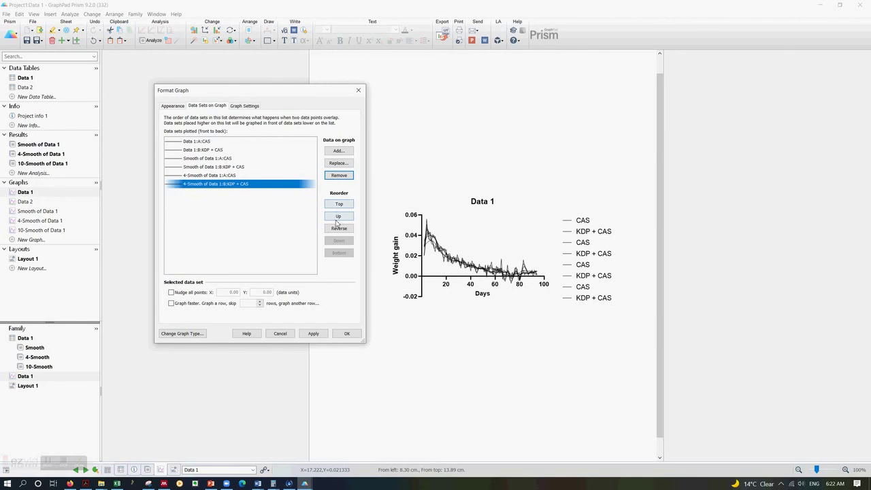
Remove the 4-Smooth and Smooth of Data 1 data sets from the Data 1 graph and apply the Prism Dark color scheme
{"action": "left_click", "coordinate": [333, 177]}
{"action": "left_click", "coordinate": [333, 177]}
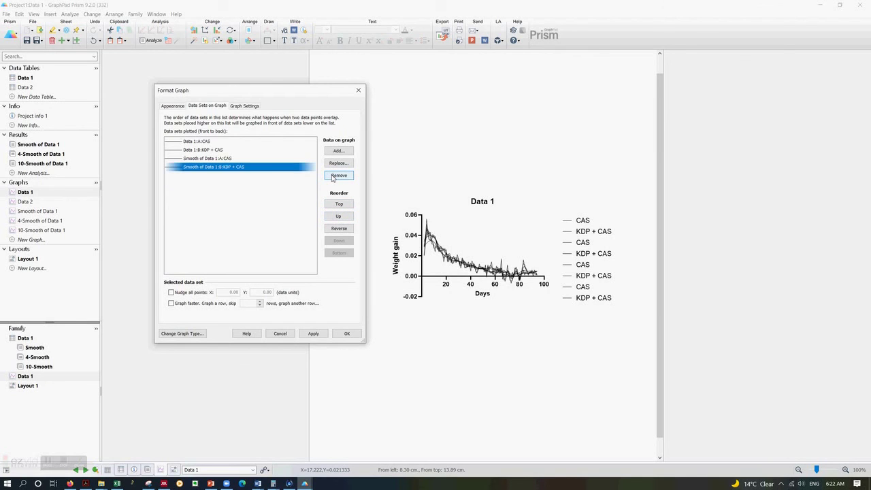
{"action": "left_click", "coordinate": [333, 177]}
{"action": "left_click", "coordinate": [333, 177]}
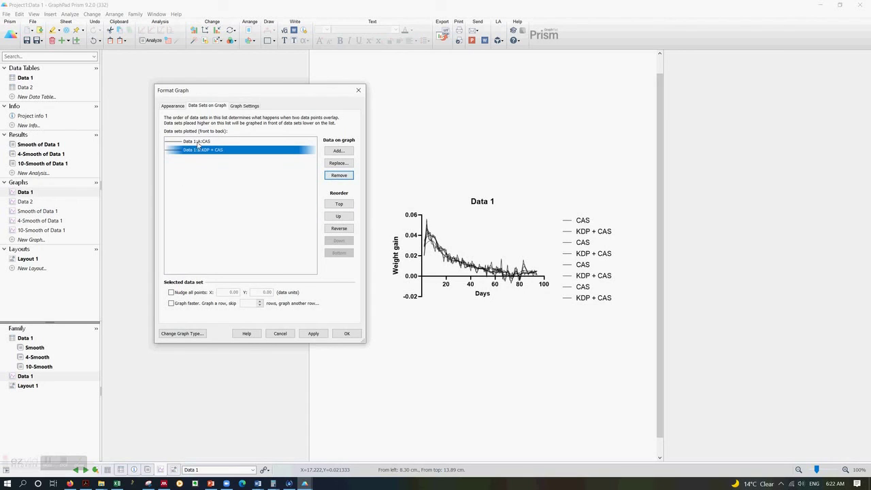
{"action": "left_click", "coordinate": [313, 333]}
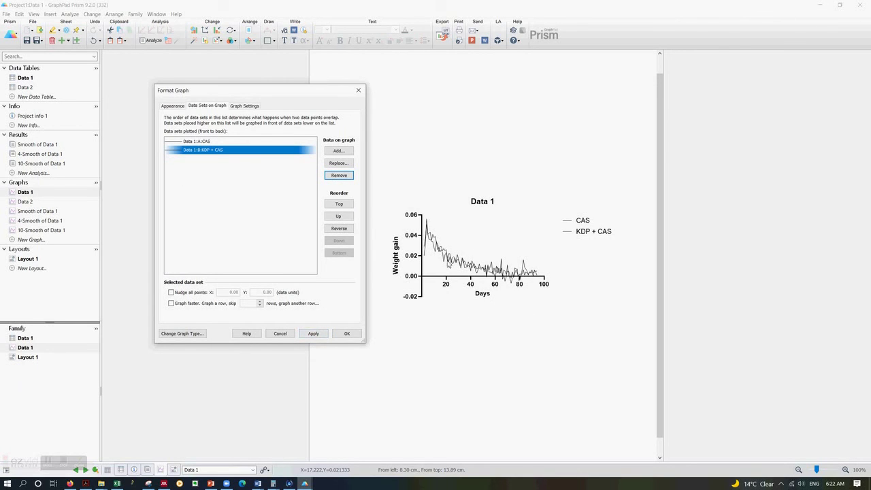
{"action": "left_click", "coordinate": [347, 333]}
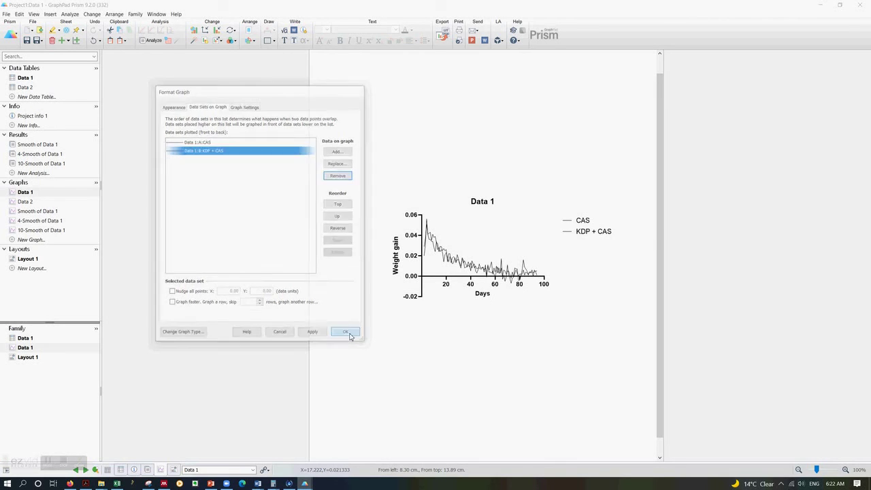
{"action": "left_click", "coordinate": [232, 40]}
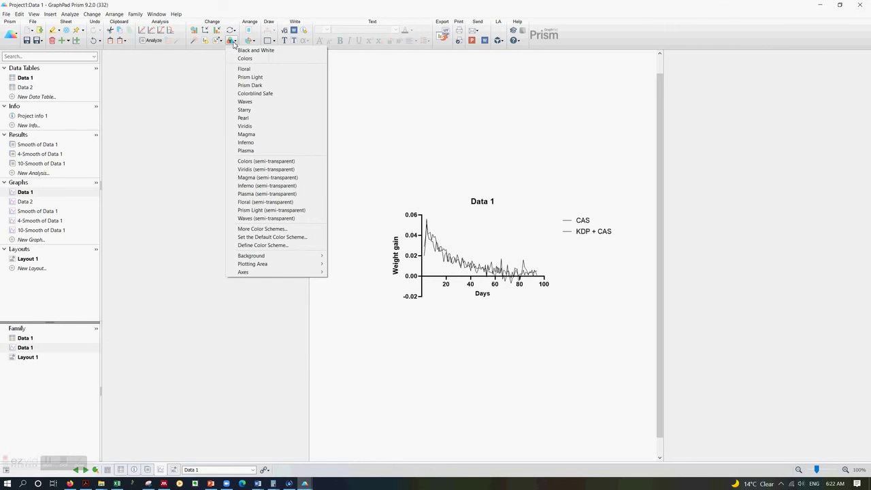
{"action": "left_click", "coordinate": [249, 85]}
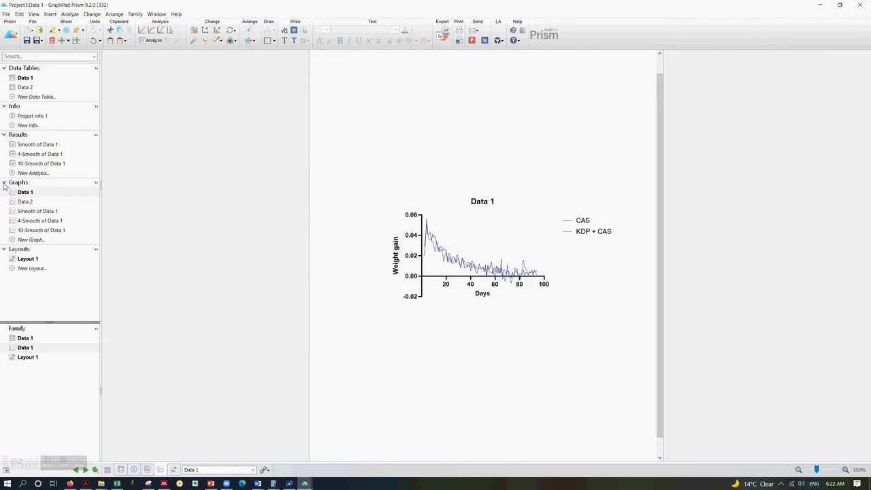
Place the Smooth of Data 1 graph in the upper-right placeholder of Layout 1 as a live link
{"action": "left_click", "coordinate": [28, 260]}
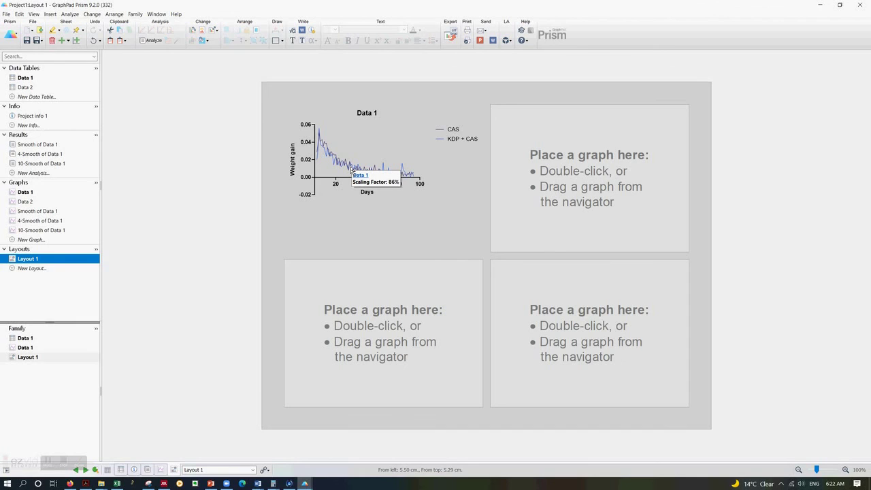
{"action": "left_click", "coordinate": [355, 147]}
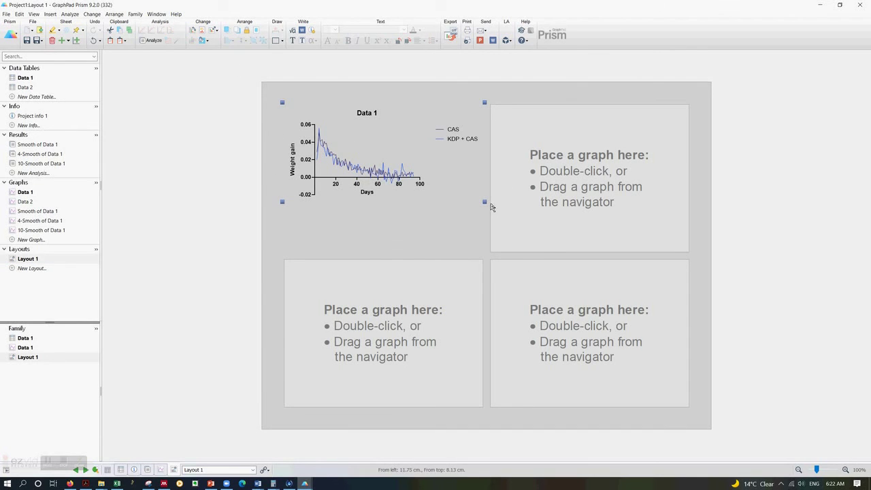
{"action": "left_click", "coordinate": [562, 180]}
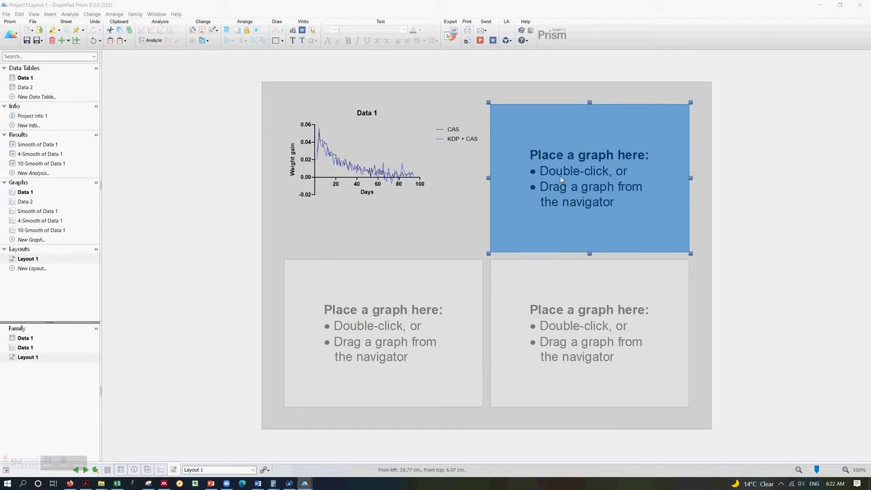
{"action": "double_click", "coordinate": [561, 179]}
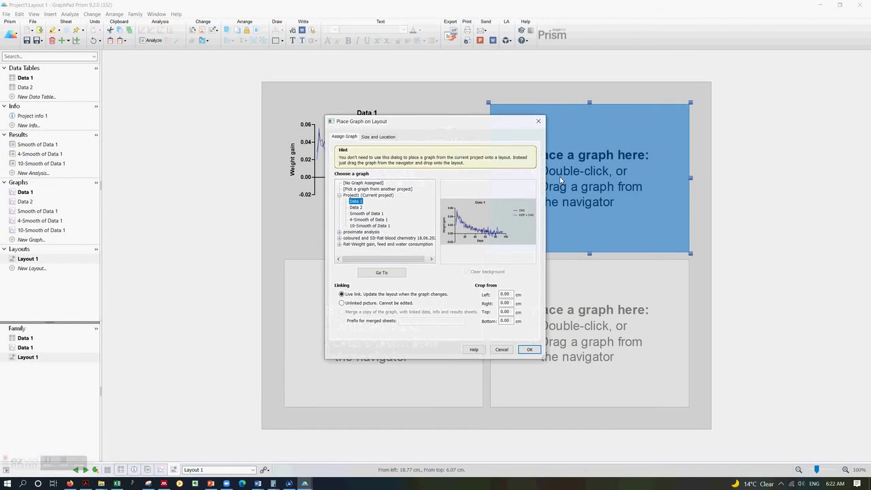
{"action": "left_click", "coordinate": [363, 214]}
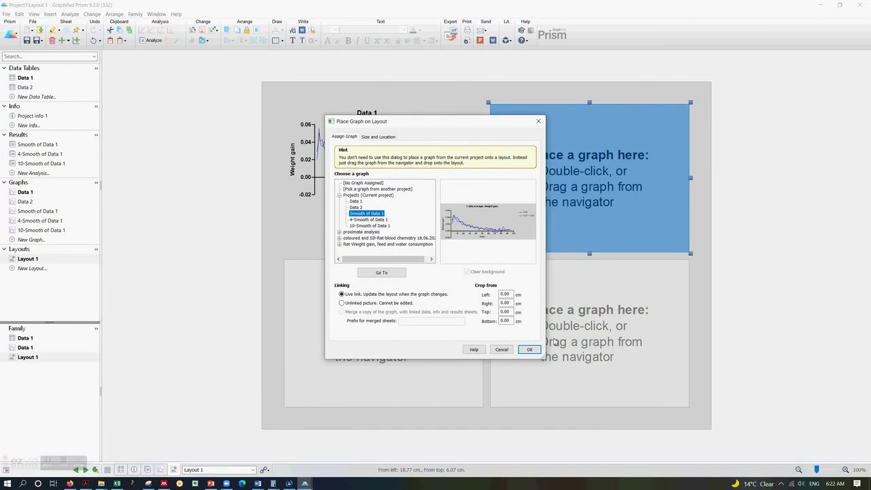
{"action": "left_click", "coordinate": [529, 349]}
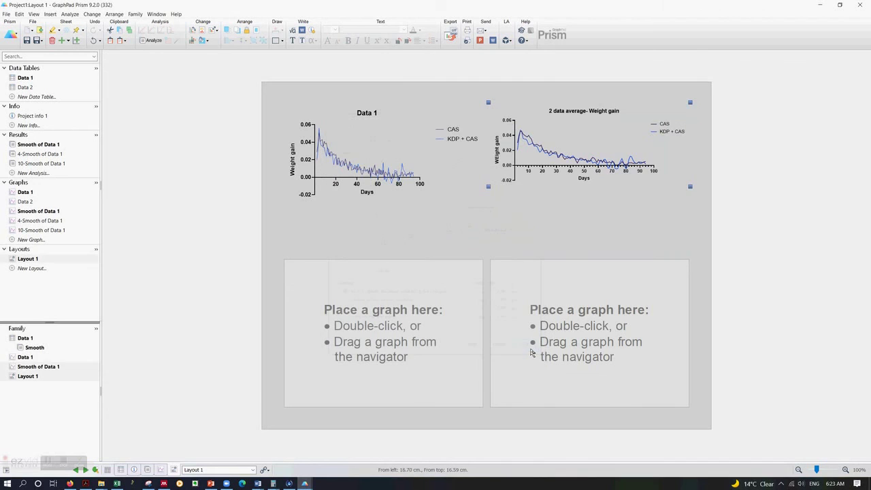
Place the 4-Smooth of Data 1 graph in the layout's lower-left placeholder as a live link
{"action": "double_click", "coordinate": [399, 326]}
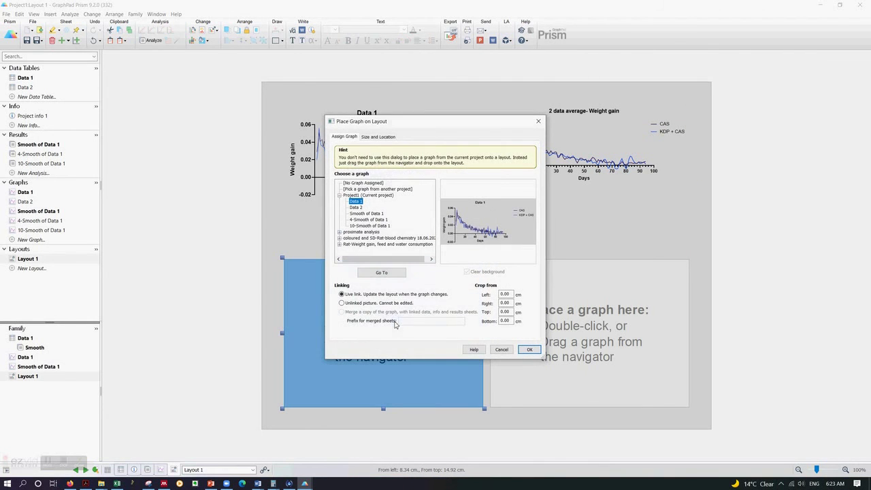
{"action": "left_click", "coordinate": [365, 219]}
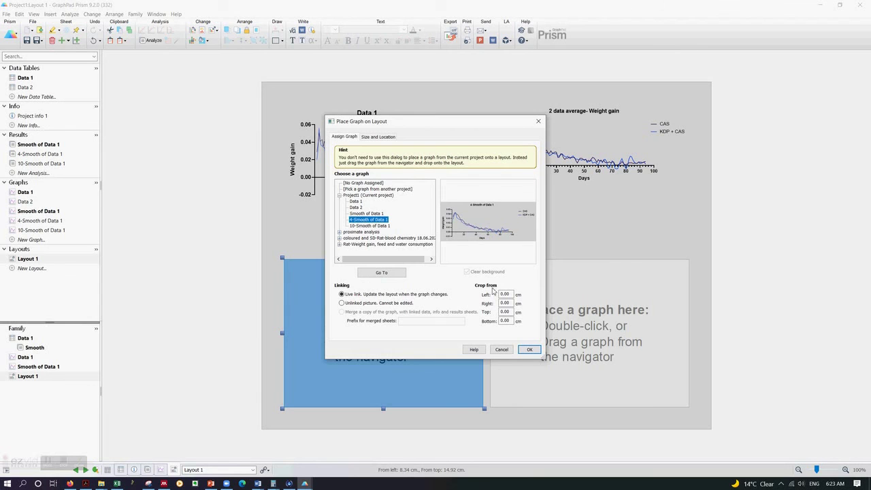
{"action": "left_click", "coordinate": [530, 350]}
Place the 10-Smooth of Data 1 graph in the lower-right placeholder as a live link and make the layout's background white
{"action": "left_click", "coordinate": [588, 354]}
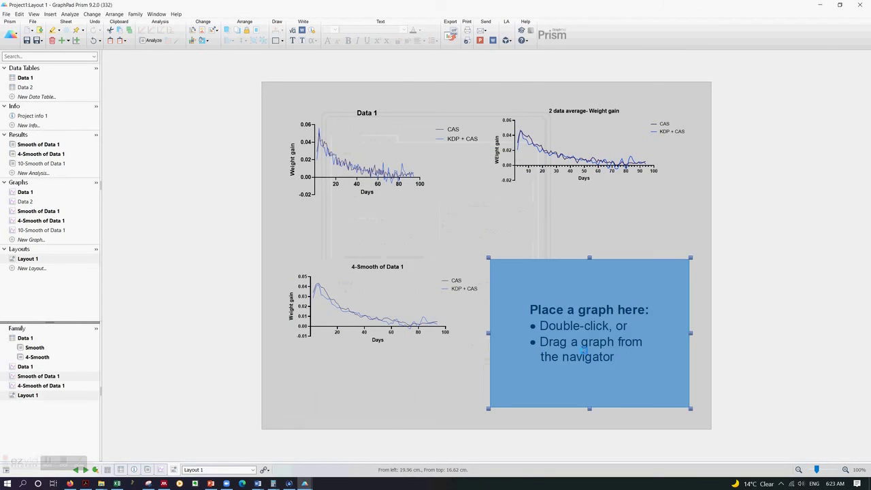
{"action": "double_click", "coordinate": [583, 352]}
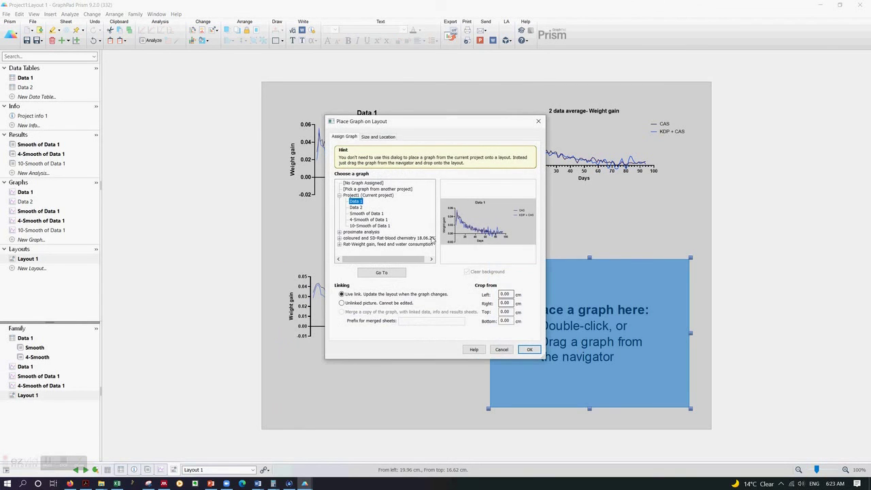
{"action": "left_click", "coordinate": [367, 226]}
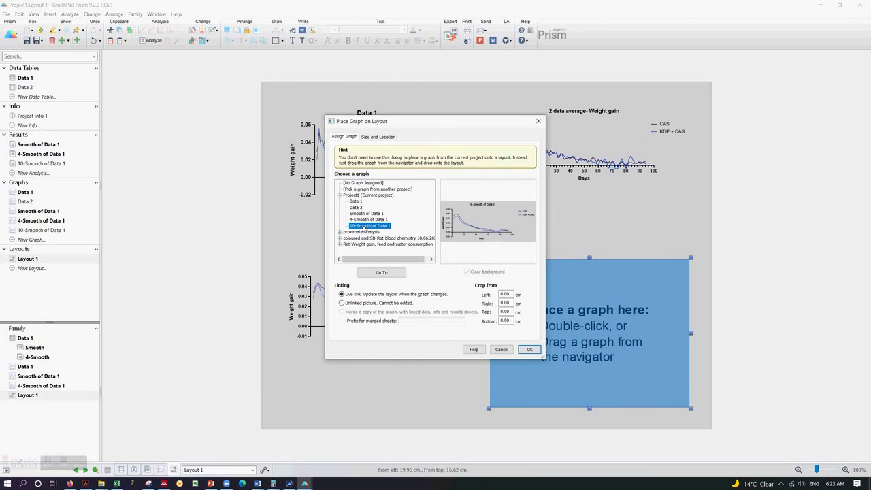
{"action": "left_click", "coordinate": [529, 349]}
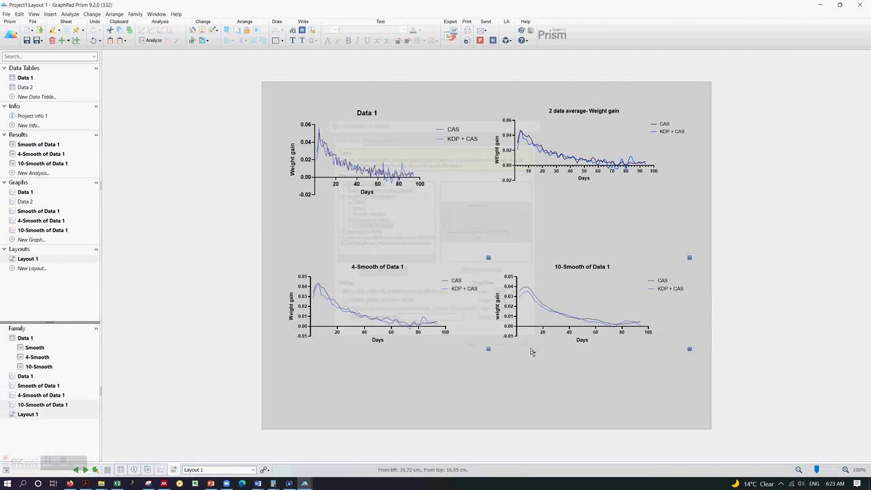
{"action": "left_click", "coordinate": [206, 41]}
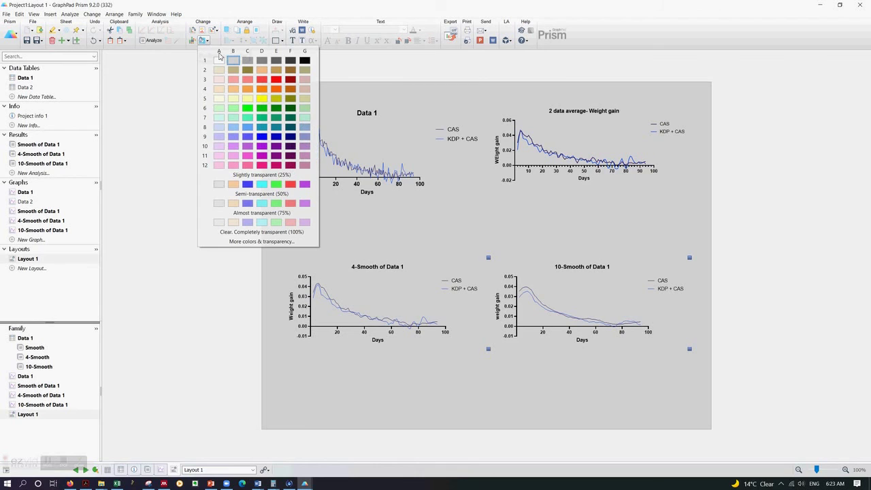
{"action": "left_click", "coordinate": [219, 61]}
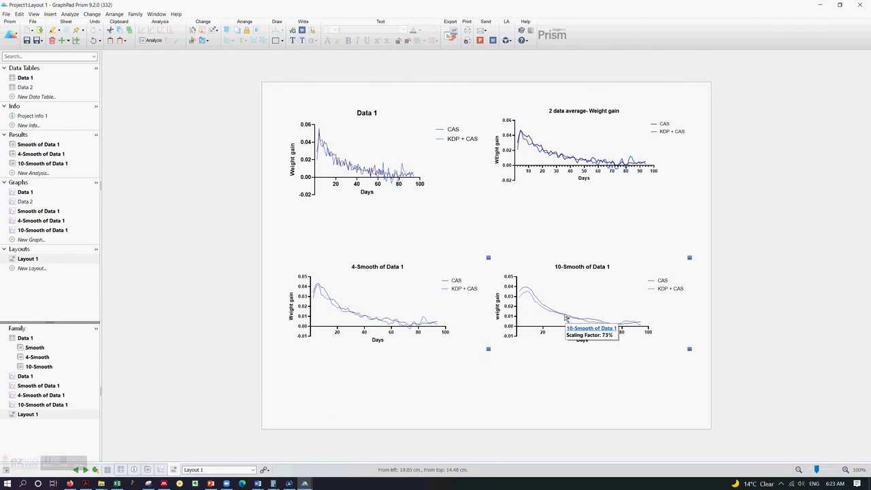
Enlarge the Data 1 graph slightly and shift it a little down and toward the page's left edge
{"action": "left_click", "coordinate": [373, 173]}
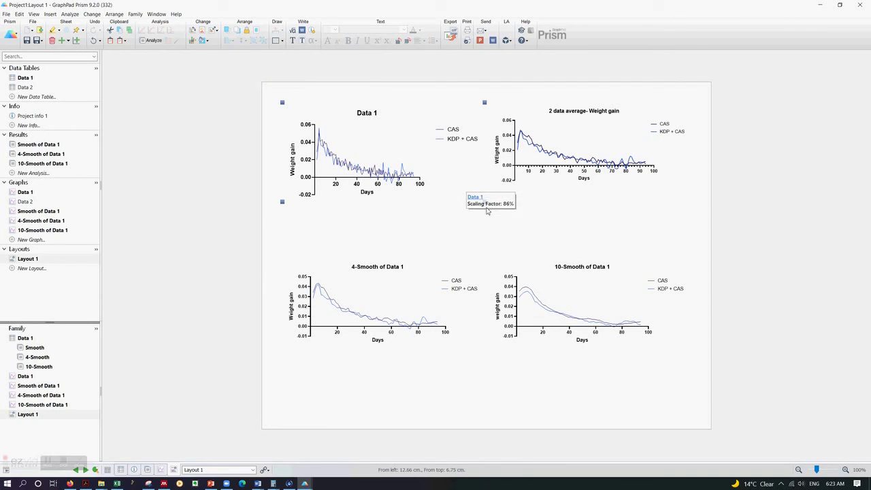
{"action": "left_click_drag", "start_coordinate": [486, 201], "coordinate": [505, 209]}
{"action": "left_click_drag", "start_coordinate": [380, 161], "coordinate": [367, 167]}
Stack the 4-Smooth and 10-Smooth of Data 1 graphs in one column beneath the 2 data average graph
{"action": "left_click", "coordinate": [578, 151]}
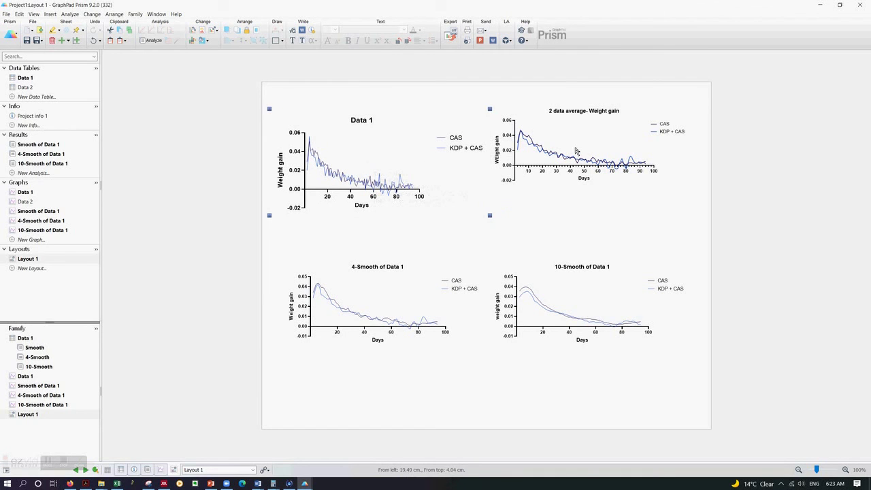
{"action": "left_click_drag", "start_coordinate": [572, 299], "coordinate": [571, 372]}
{"action": "left_click_drag", "start_coordinate": [352, 280], "coordinate": [565, 231]}
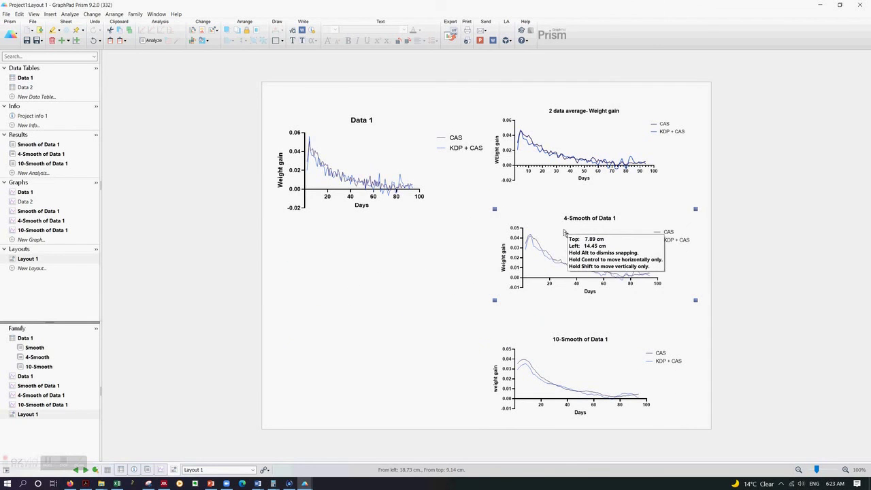
{"action": "left_click_drag", "start_coordinate": [558, 352], "coordinate": [565, 343]}
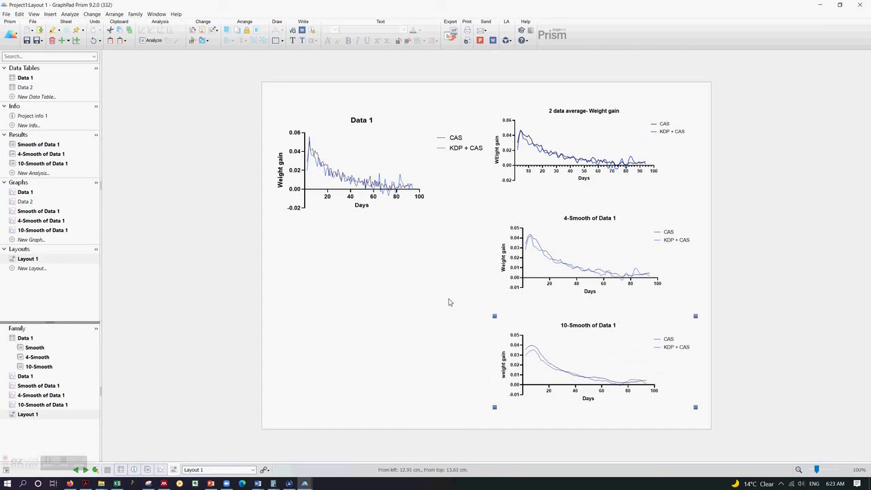
Move the Data 1 graph down to about mid-height beside the stacked graphs and enlarge it slightly
{"action": "left_click", "coordinate": [352, 176]}
{"action": "left_click_drag", "start_coordinate": [352, 175], "coordinate": [351, 241]}
{"action": "mouse_move", "coordinate": [490, 179]}
{"action": "left_mouse_down"}
{"action": "mouse_move", "coordinate": [541, 167]}
{"action": "mouse_move", "coordinate": [498, 172]}
{"action": "left_mouse_up"}
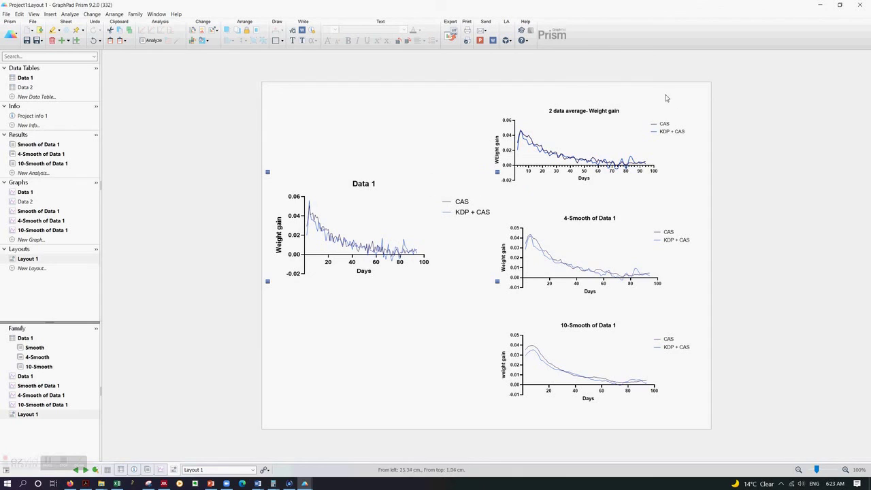